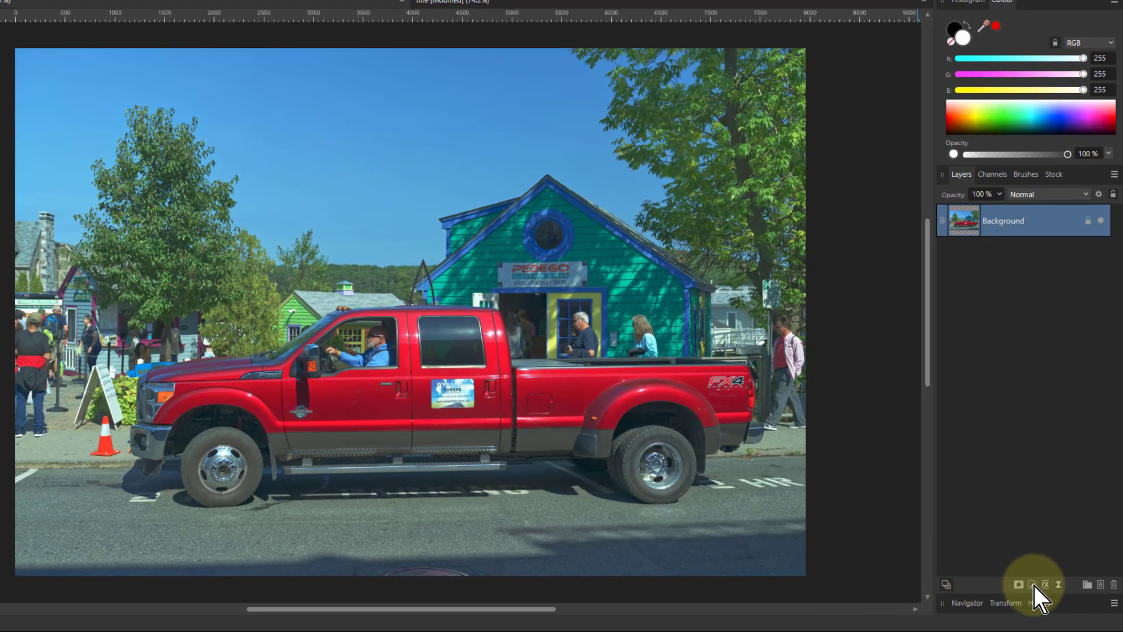
Add a Channel Mixer adjustment layer above the Background photo layer
click(1032, 585)
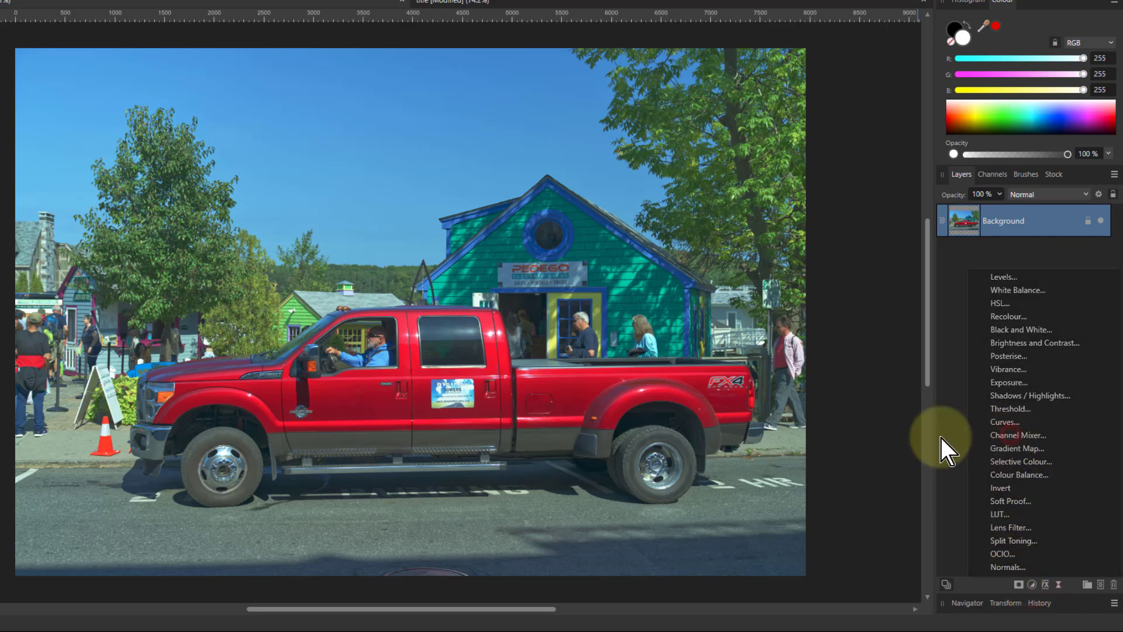
click(1012, 435)
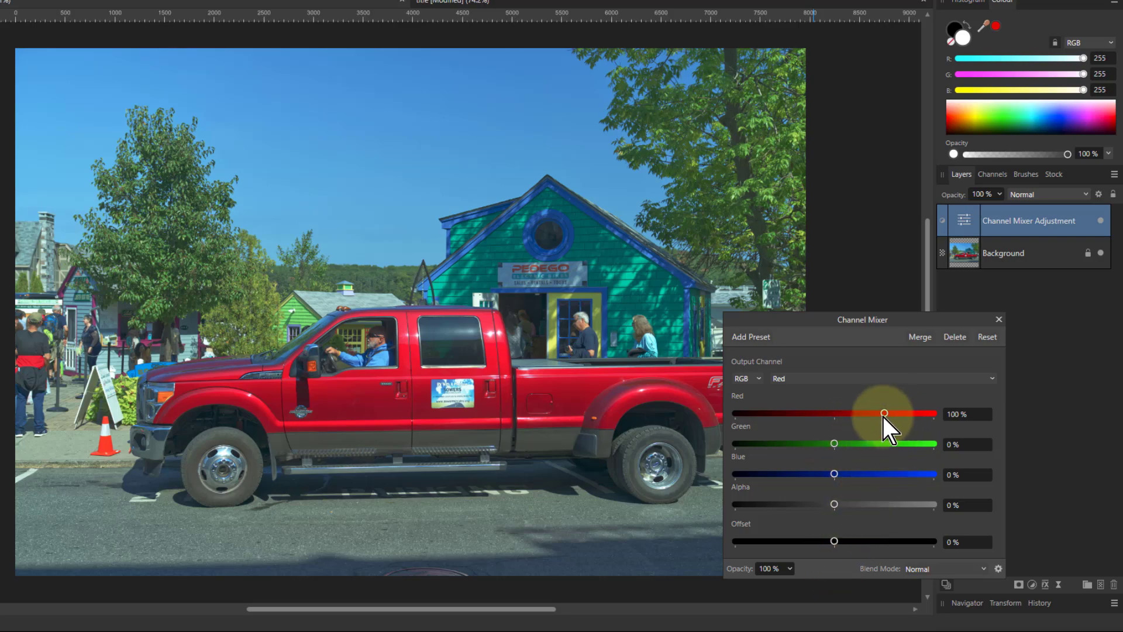
For the Red output channel, keep Red at 100% and set Green to 100% and Blue to -100%
mouse_move(885, 414)
mouse_down()
mouse_move(743, 428)
mouse_move(911, 422)
mouse_move(845, 429)
mouse_move(893, 429)
mouse_move(861, 424)
mouse_move(861, 413)
mouse_move(889, 413)
mouse_up()
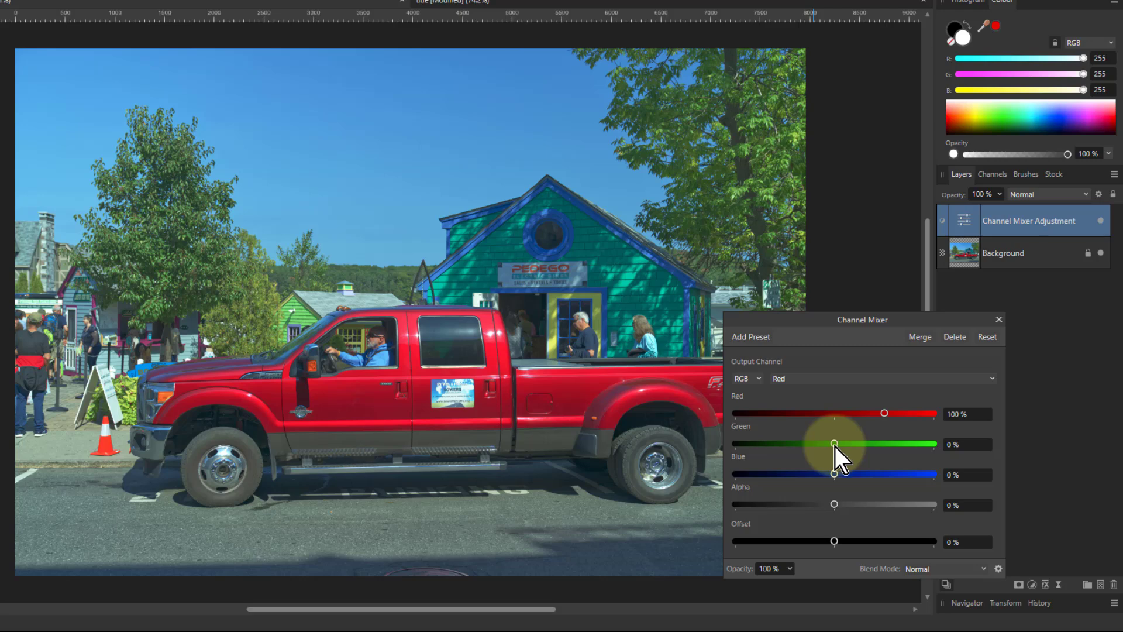
drag(837, 447, 861, 446)
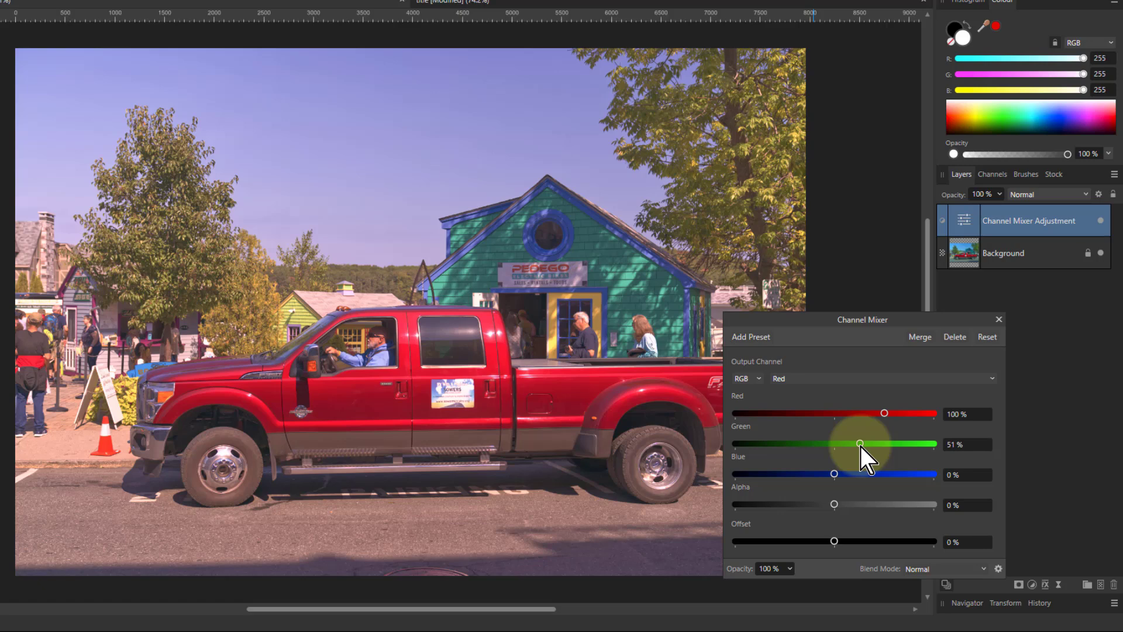
drag(861, 446, 886, 447)
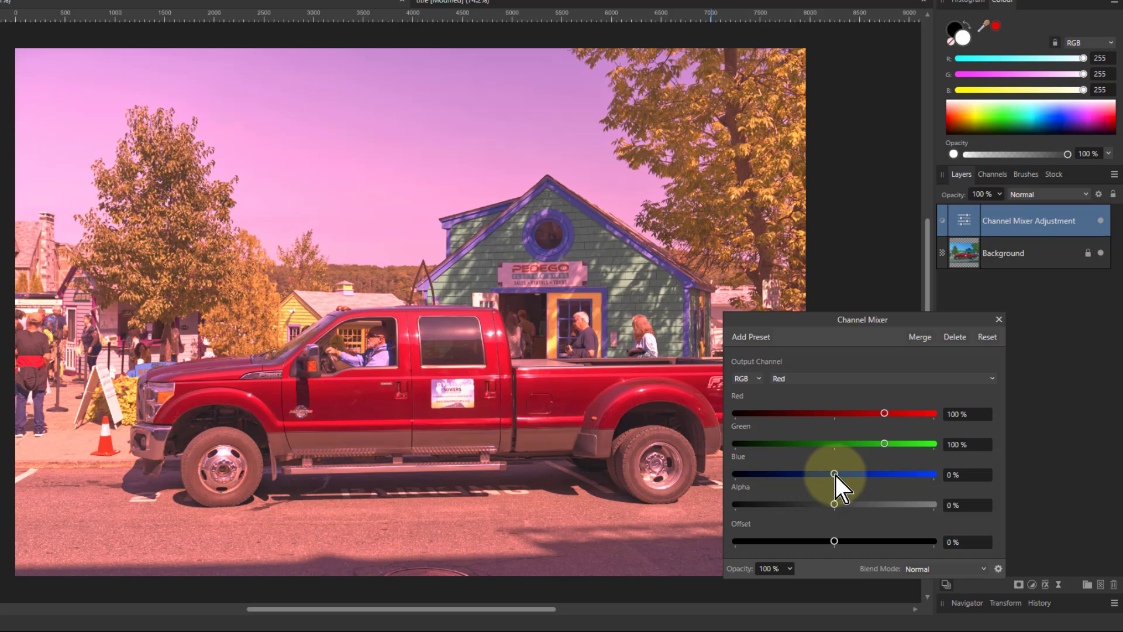
drag(835, 477, 779, 480)
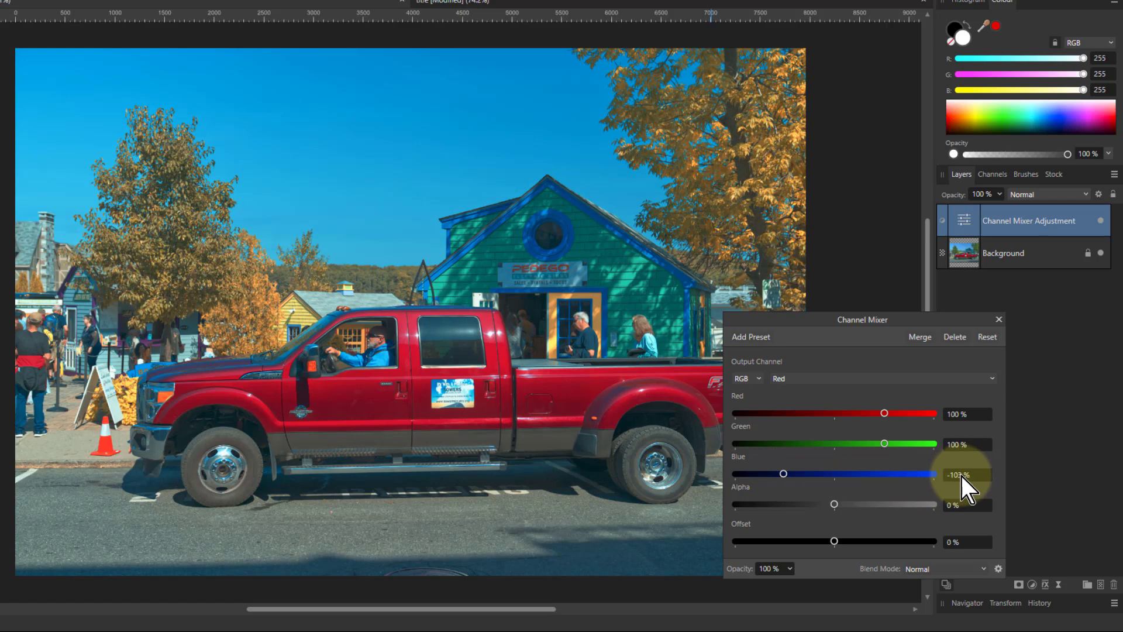
scroll(965, 476, down, 1)
scroll(970, 476, up, 1)
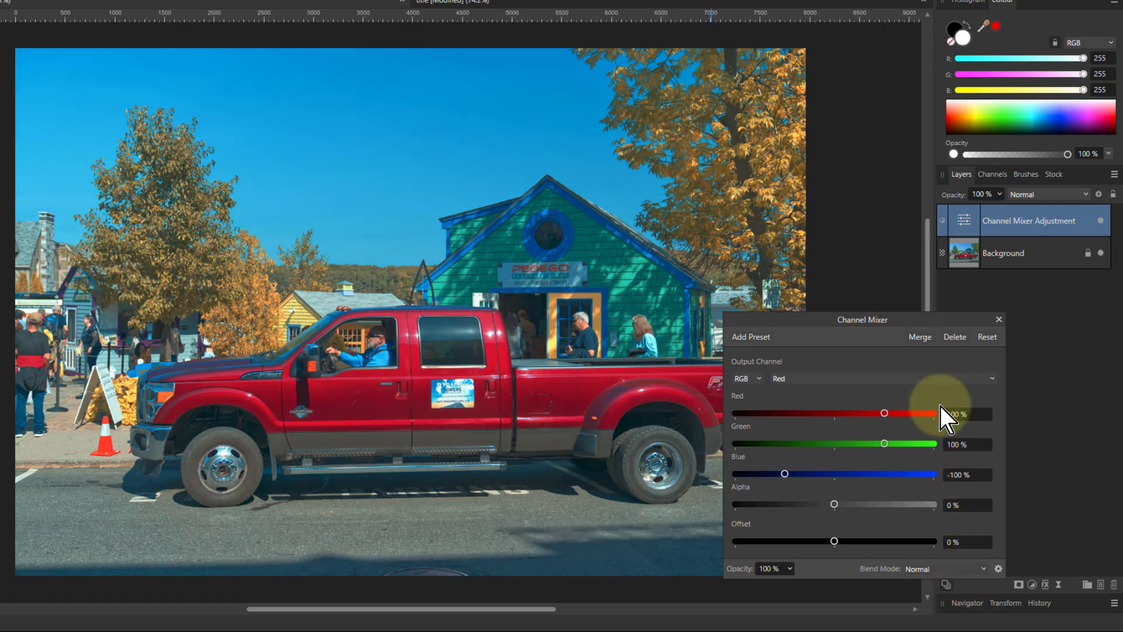
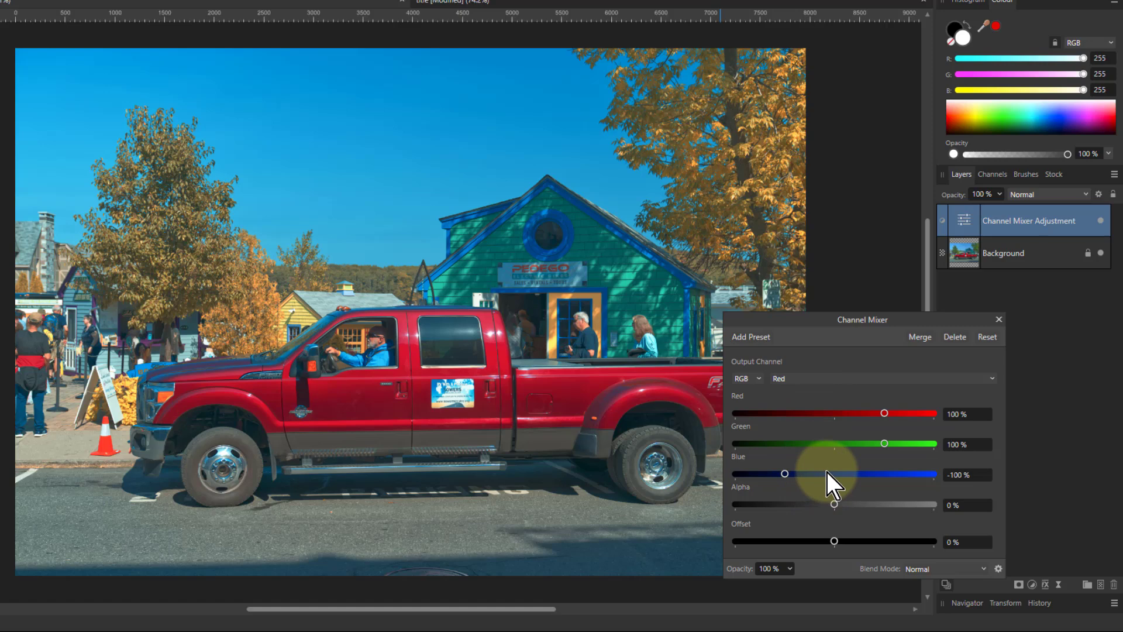
Reset the Channel Mixer adjustment and switch its colour model to LAB
click(990, 340)
click(738, 378)
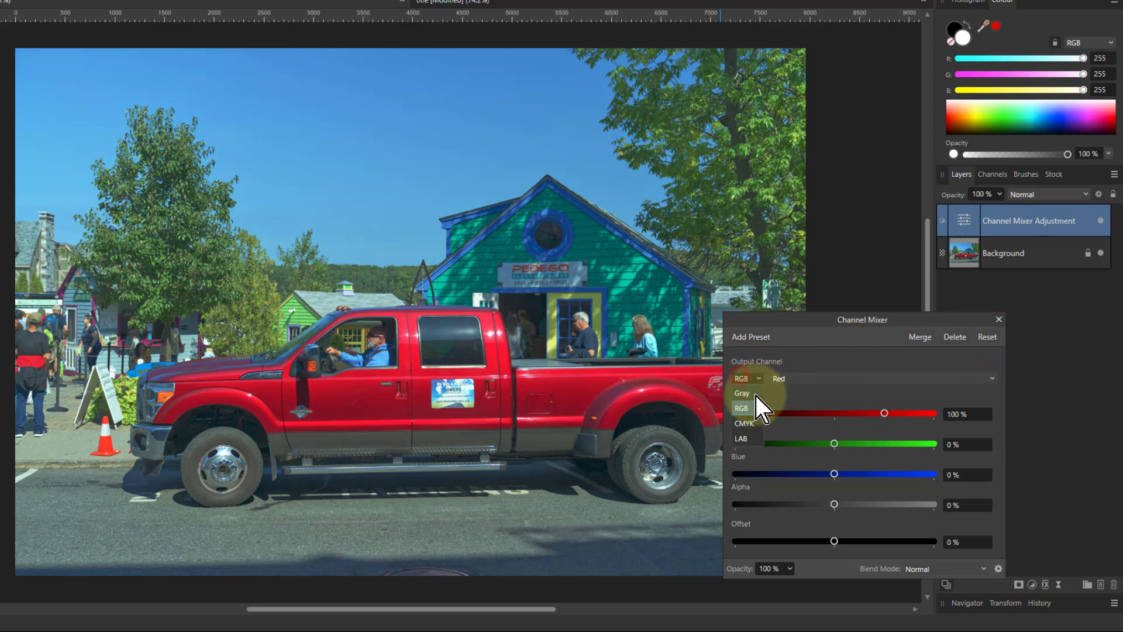
click(742, 439)
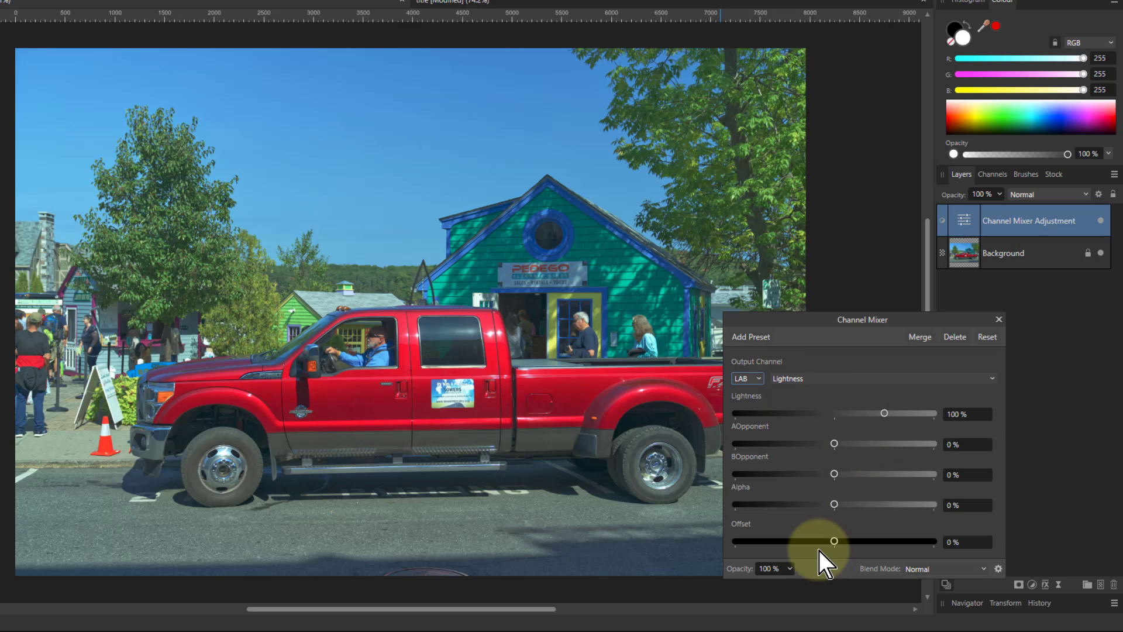
Try the Lightness output channel's Offset at its positive extreme and at -100%, and return it to 0%
click(835, 541)
drag(836, 542, 1001, 536)
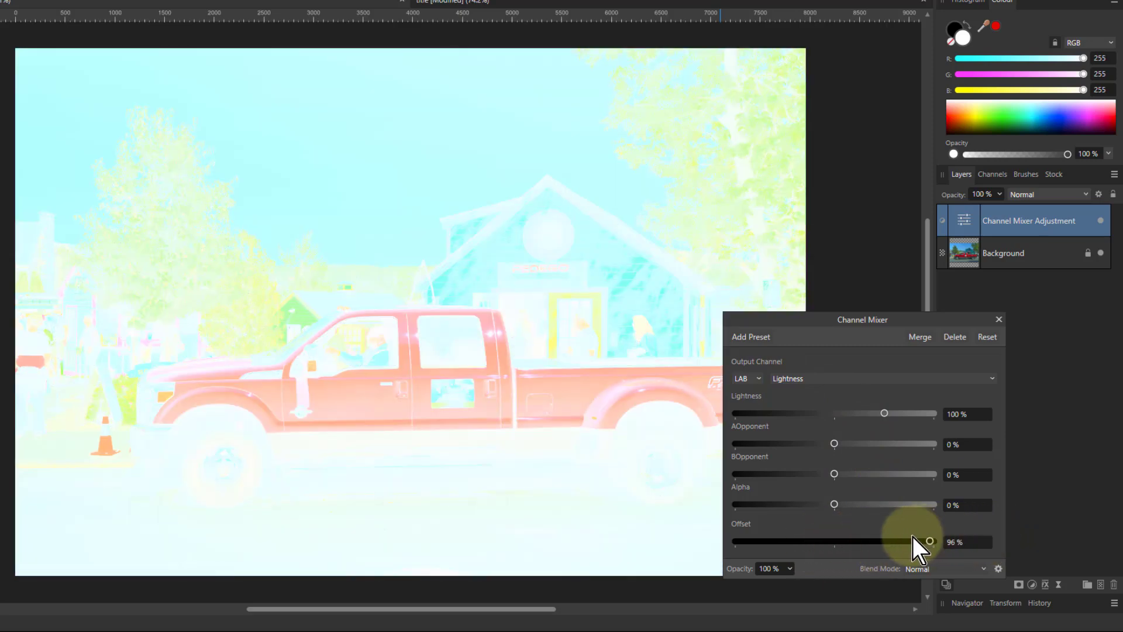
drag(913, 537, 735, 542)
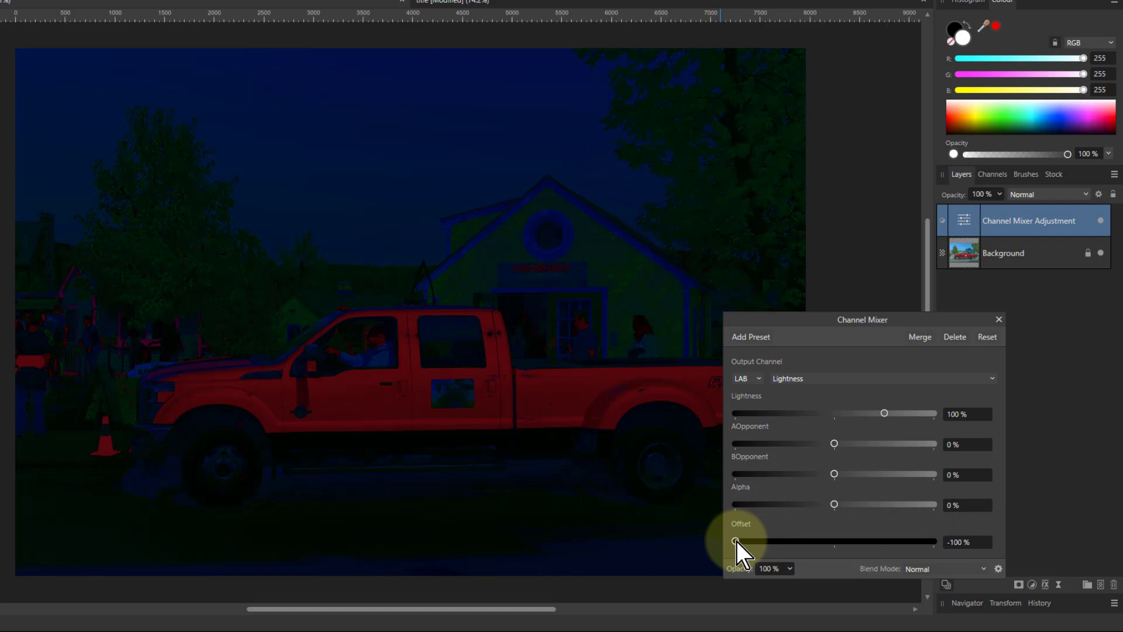
drag(737, 541, 836, 550)
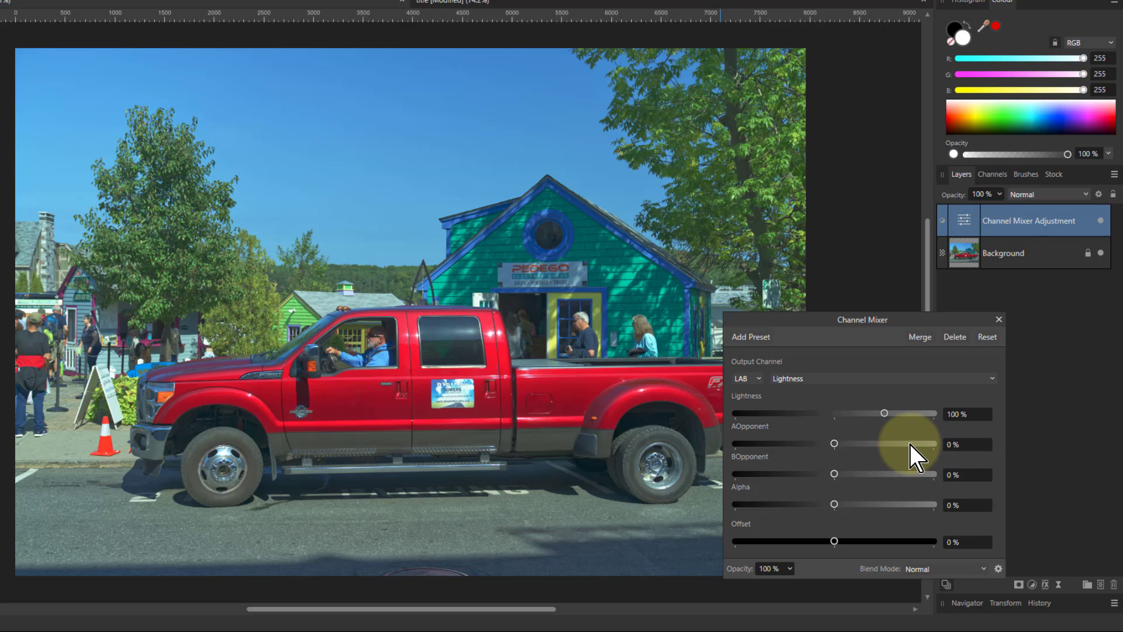
Try the AOpponent output channel's Offset at 100% and -100%, and return it to 0%
click(835, 380)
click(822, 410)
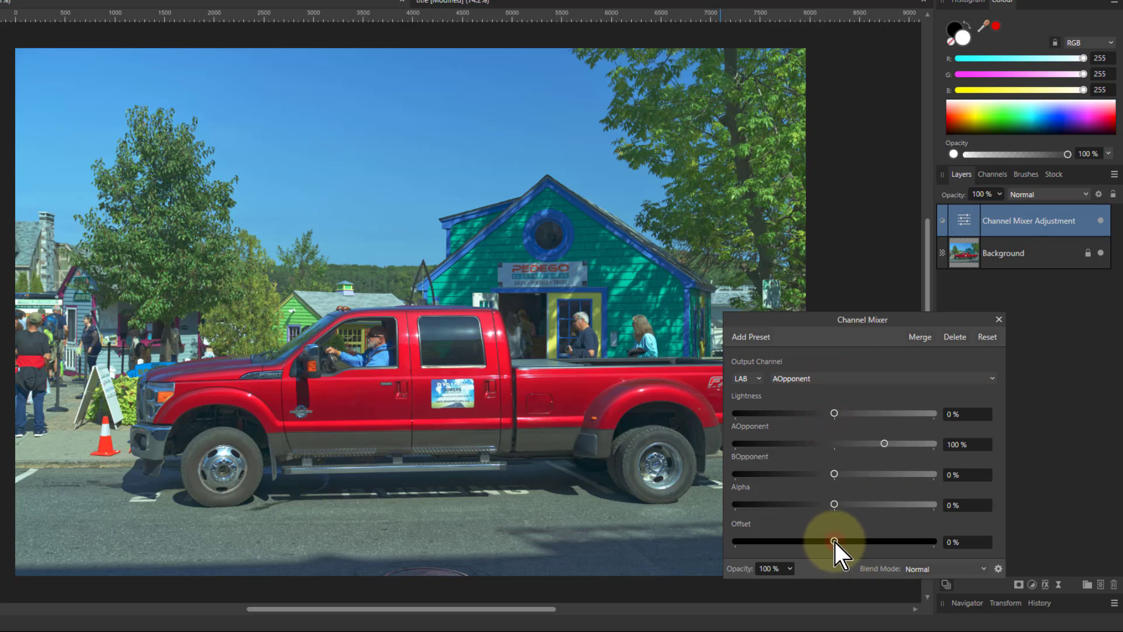
drag(835, 542, 1034, 540)
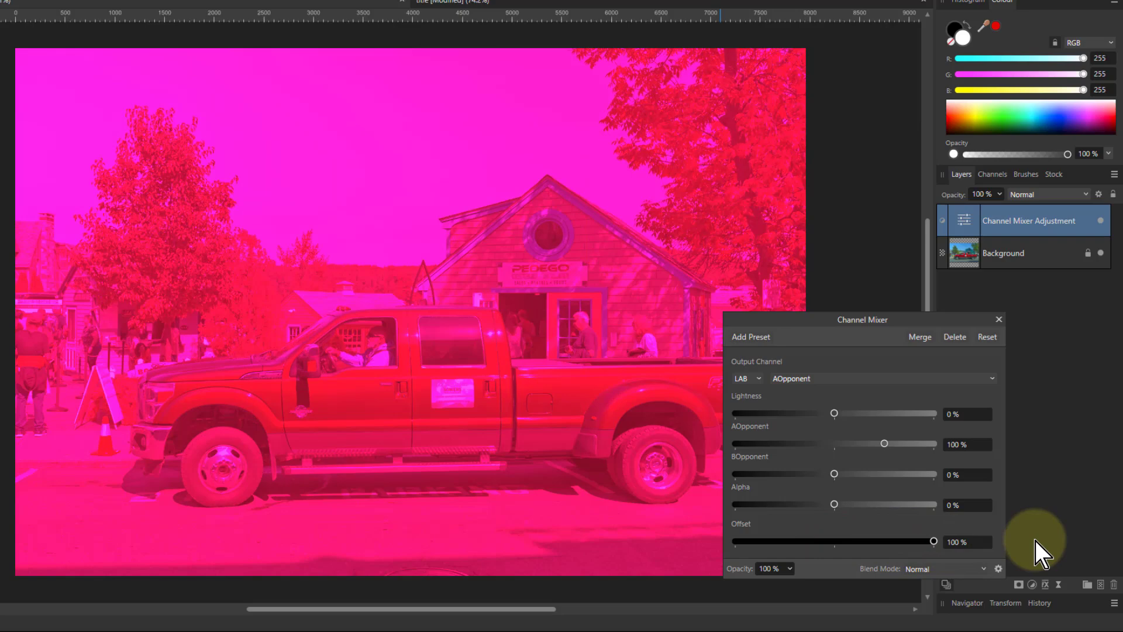
drag(883, 549, 700, 556)
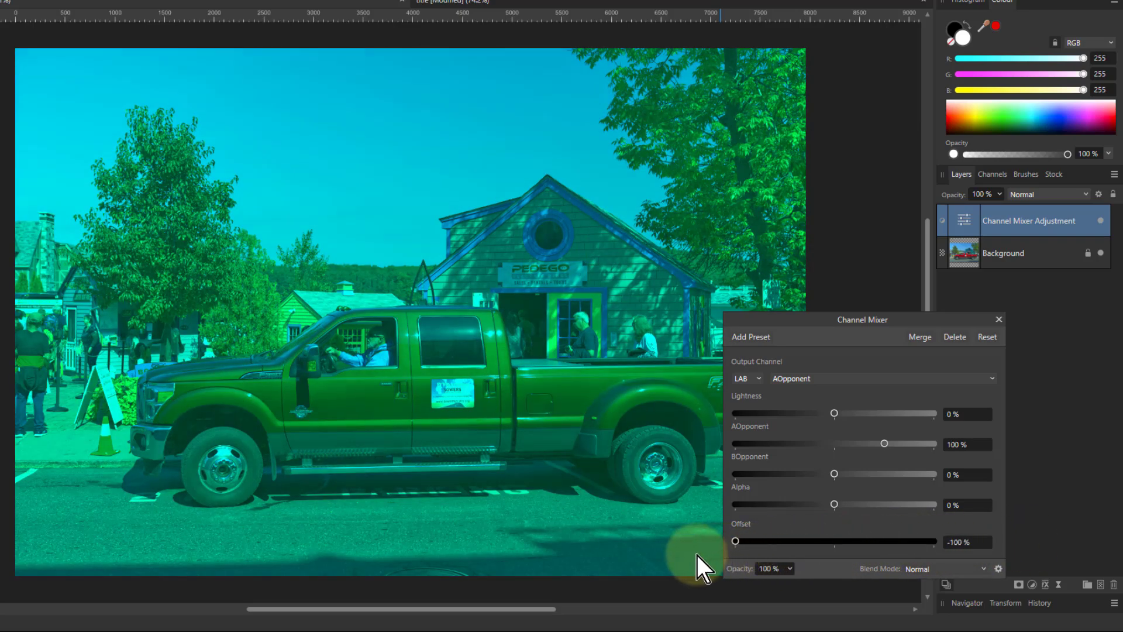
drag(705, 555, 835, 557)
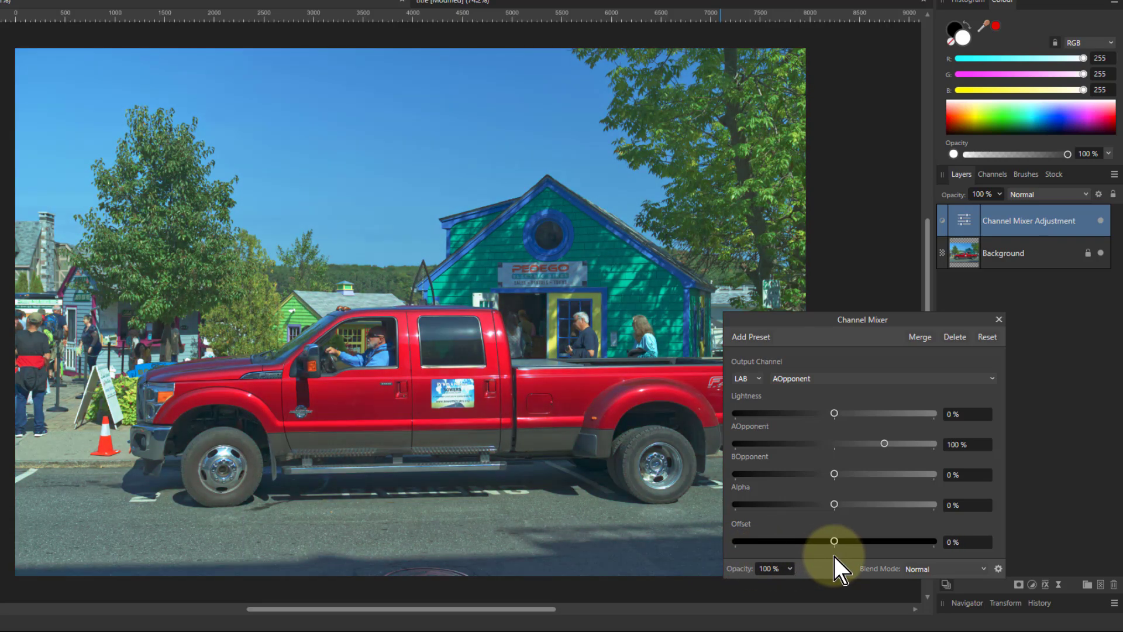
Try shifting the BOpponent output channel's Offset and leave it at 0%
click(813, 379)
click(802, 425)
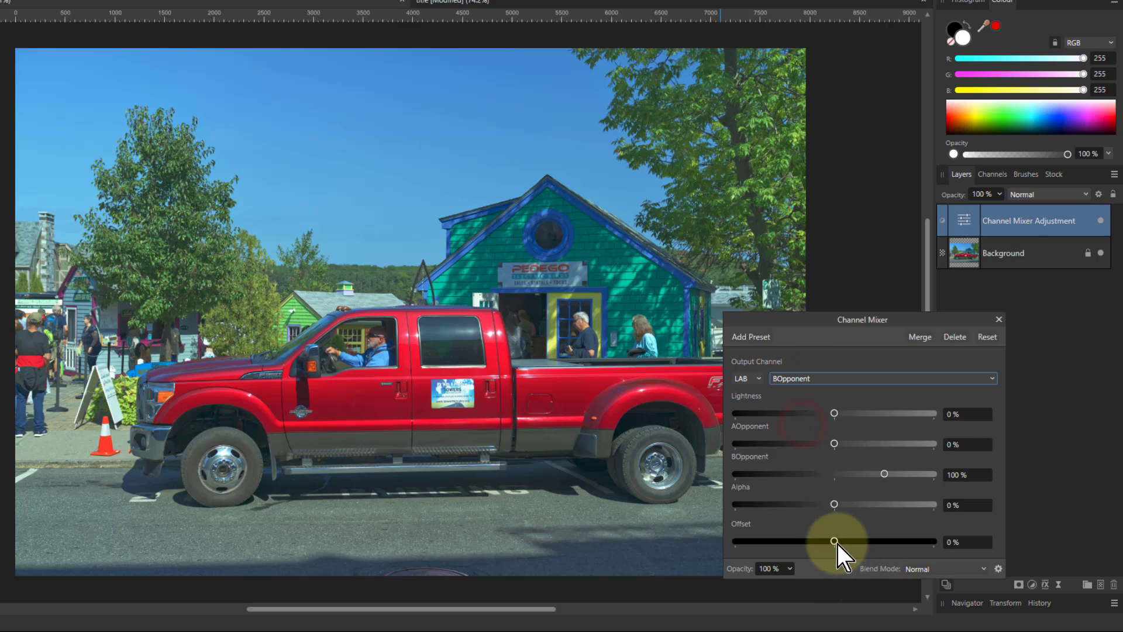
mouse_move(837, 544)
mouse_down()
mouse_move(979, 539)
mouse_move(716, 548)
mouse_move(837, 550)
mouse_up()
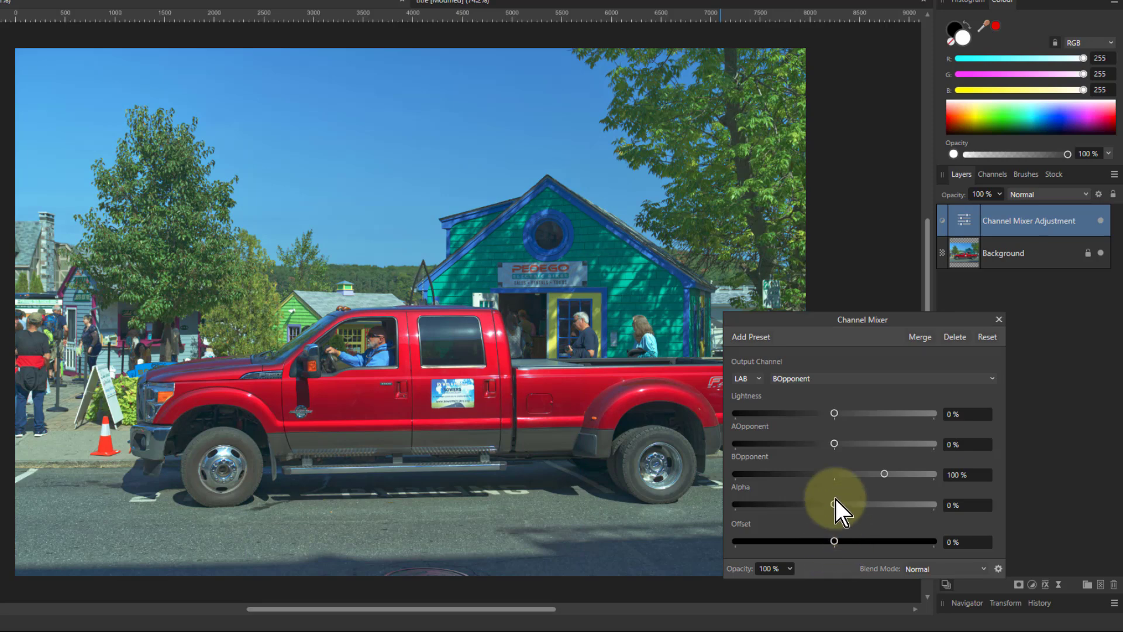
Switch back to the Lightness output channel, try its Lightness at 42%, and restore it to 100%
click(831, 381)
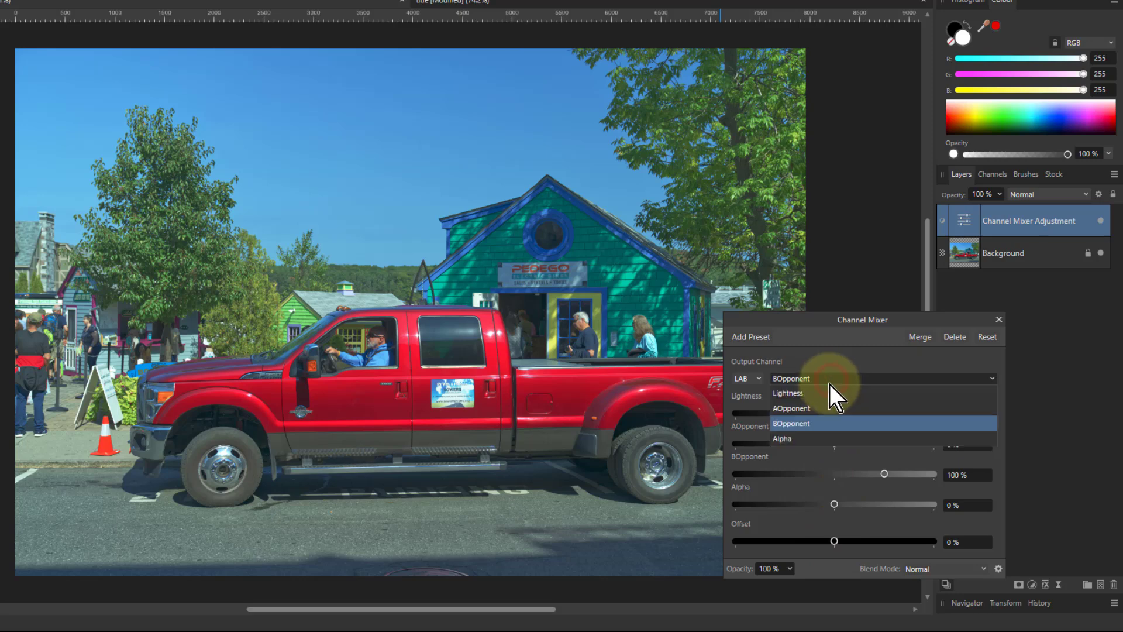
click(827, 398)
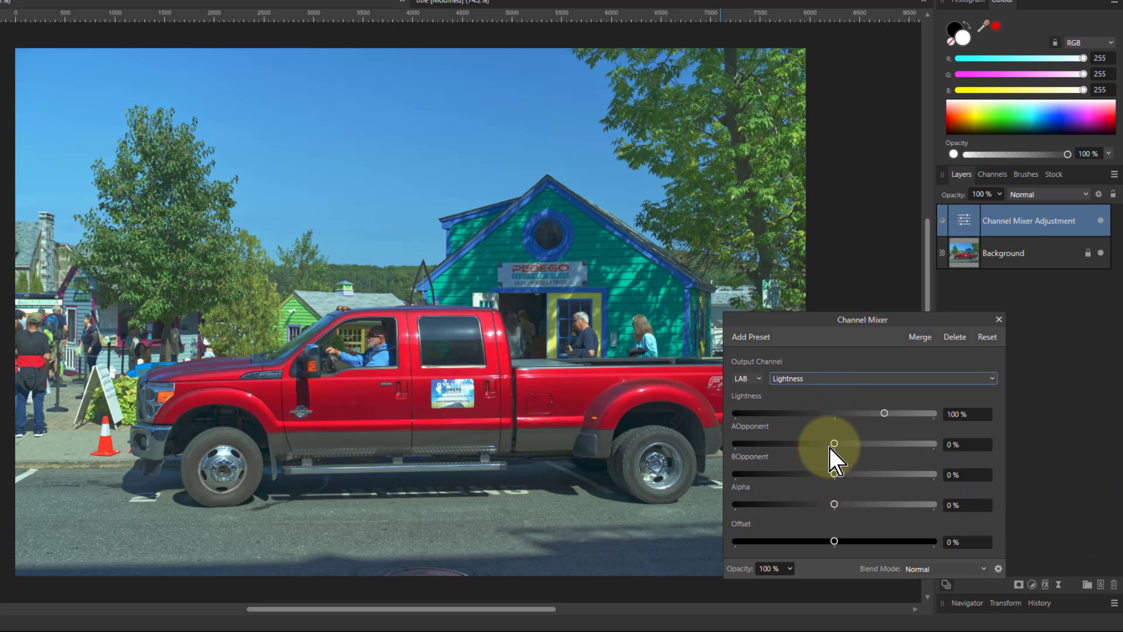
drag(886, 415, 859, 419)
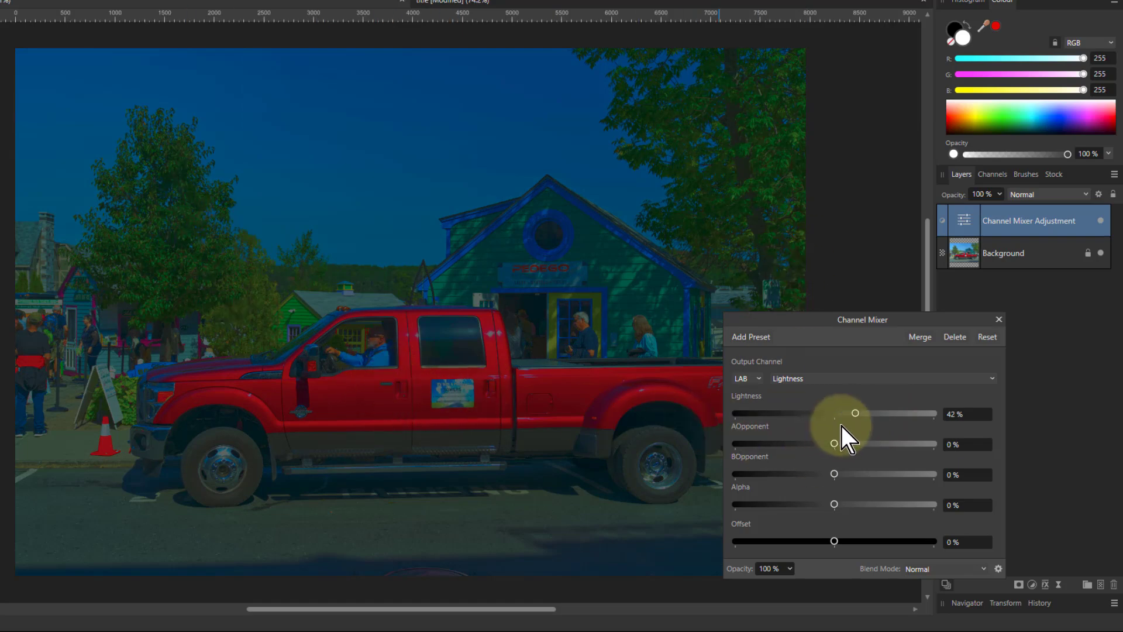
double_click(857, 414)
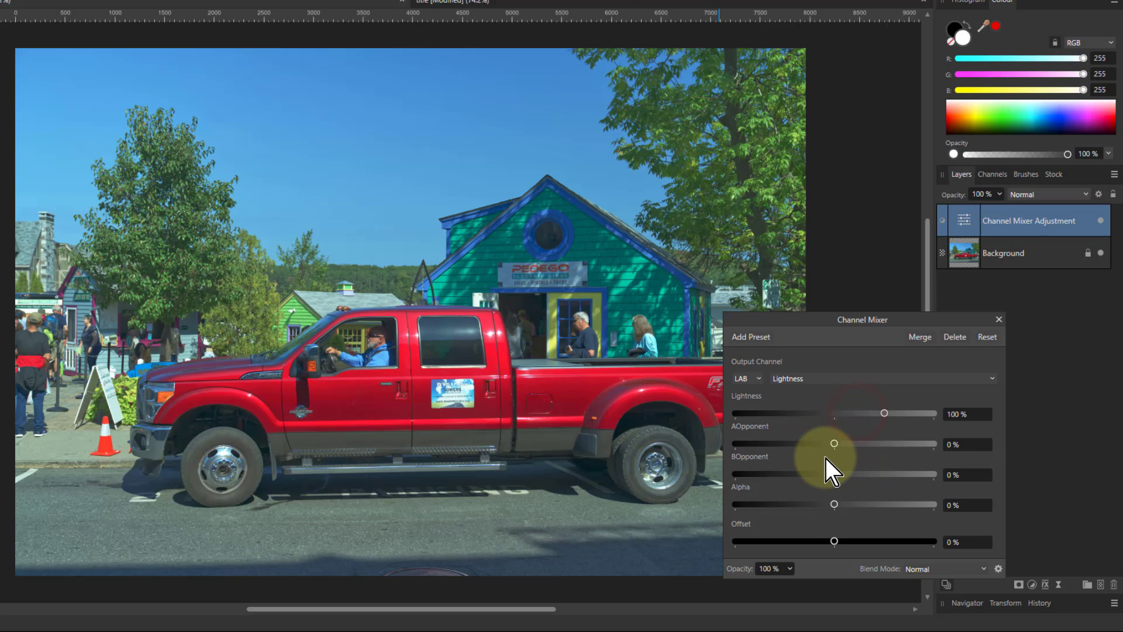
In the Lightness output channel, try AOpponent and BOpponent at -50% and Offset at -41%, restoring each to 0%
drag(835, 445, 810, 476)
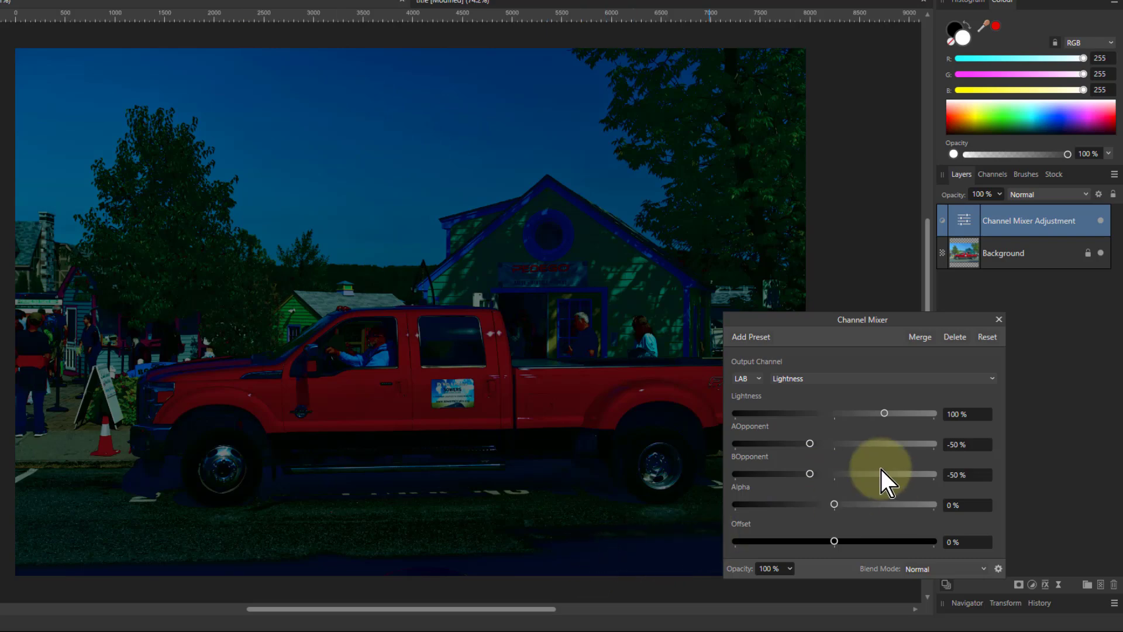
double_click(811, 475)
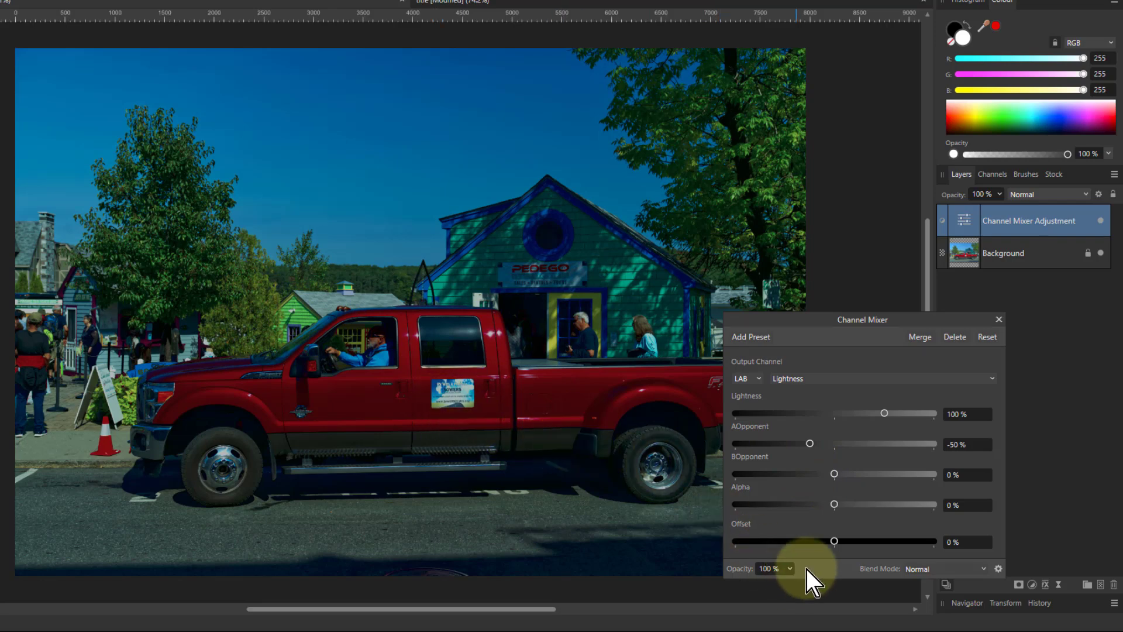
double_click(810, 445)
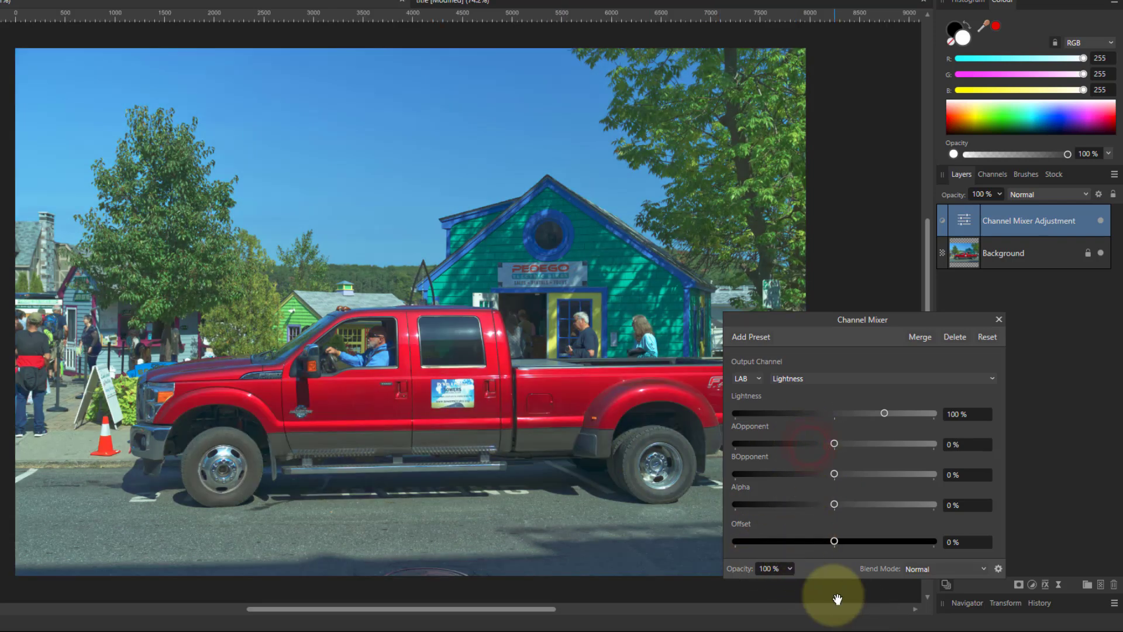
drag(835, 546, 794, 546)
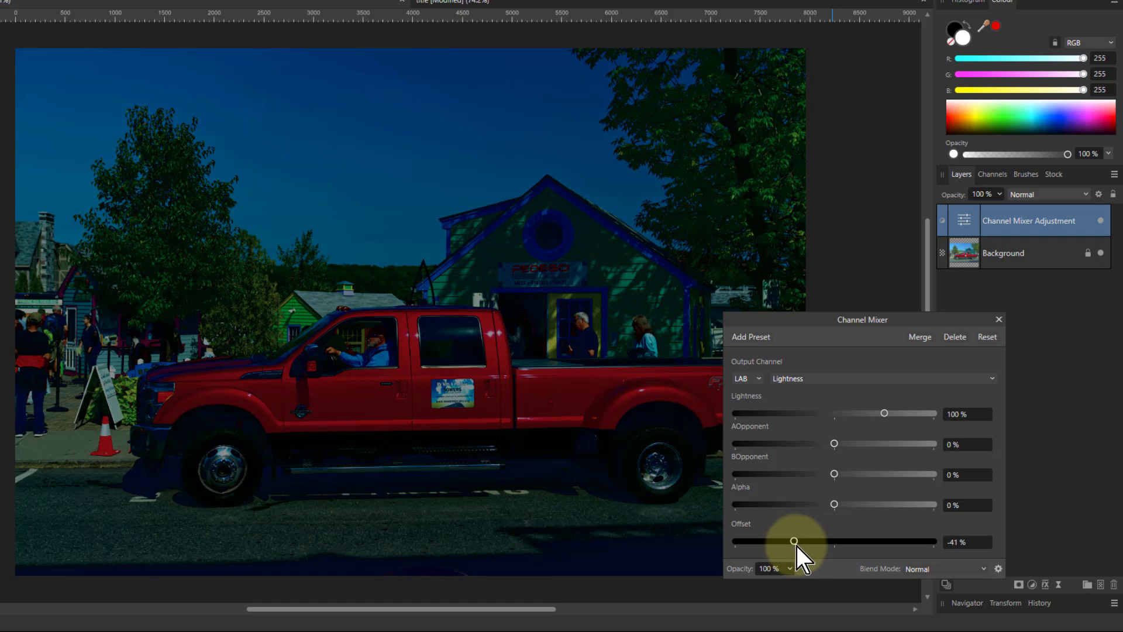
double_click(796, 545)
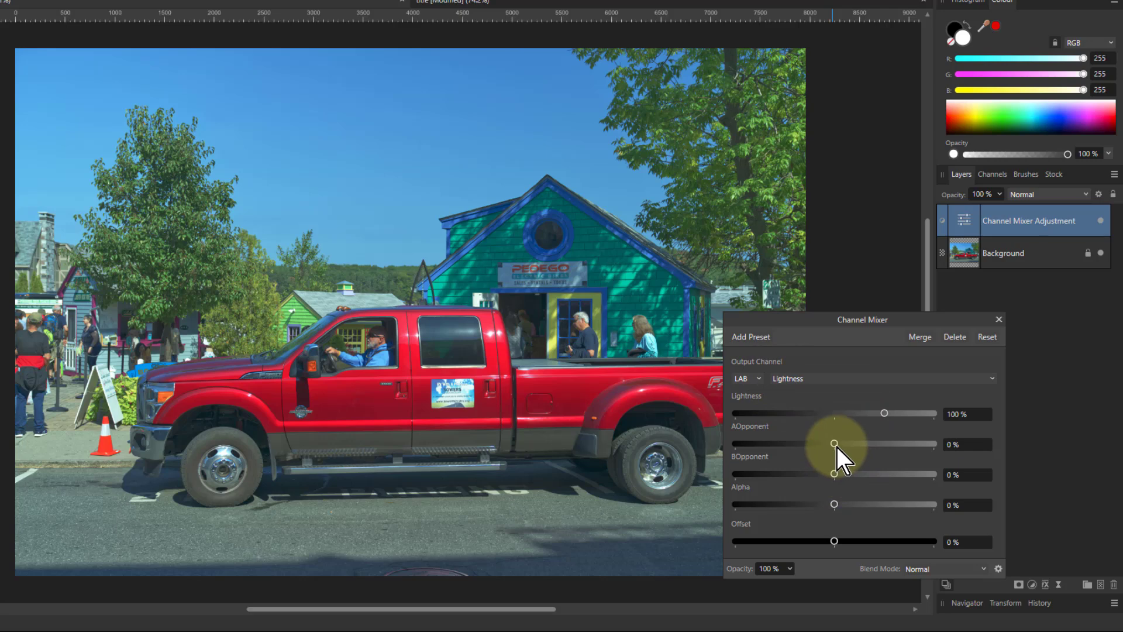
Set the Lightness output channel's AOpponent to 100% and BOpponent to -100%
drag(837, 446, 885, 445)
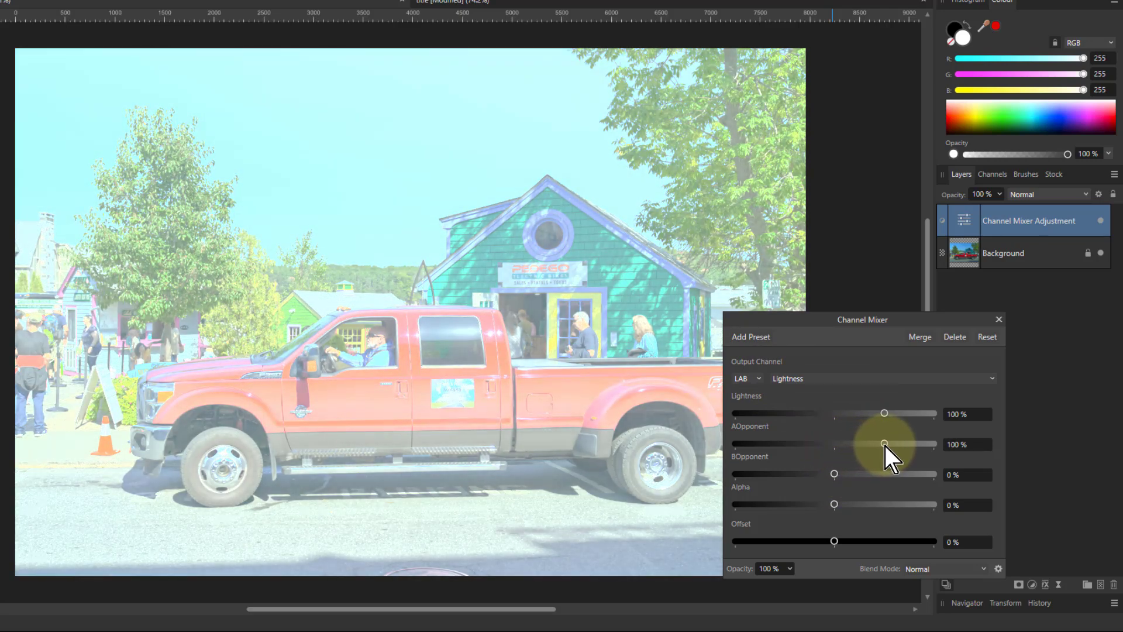
drag(834, 476, 785, 478)
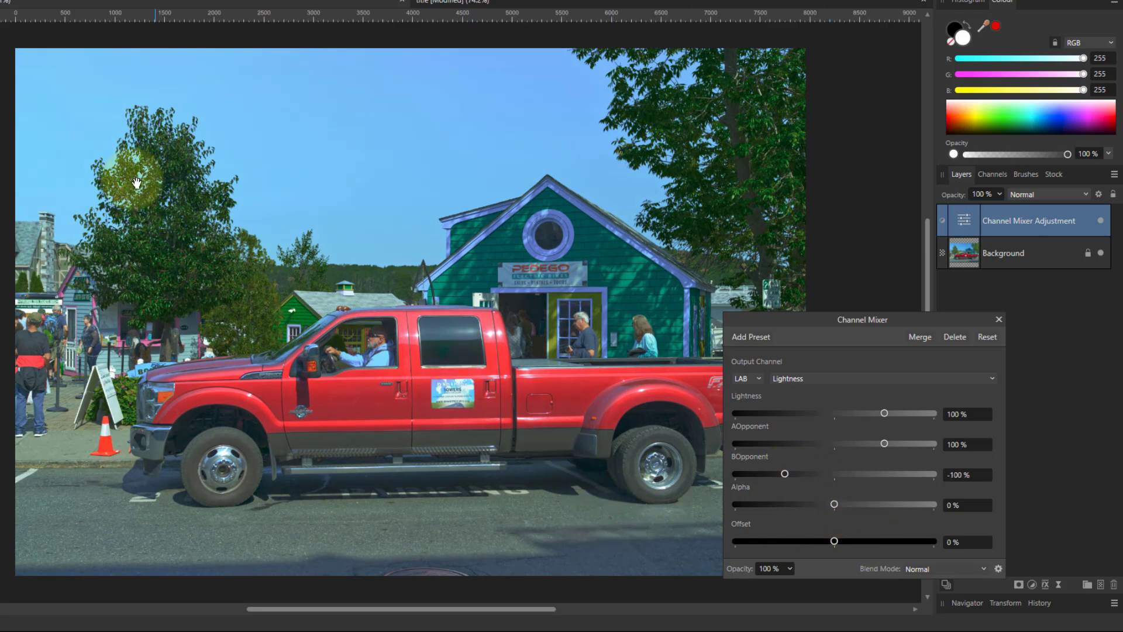
Toggle the Channel Mixer layer's visibility repeatedly to compare the photo with and without the adjustment
click(1103, 222)
click(1102, 222)
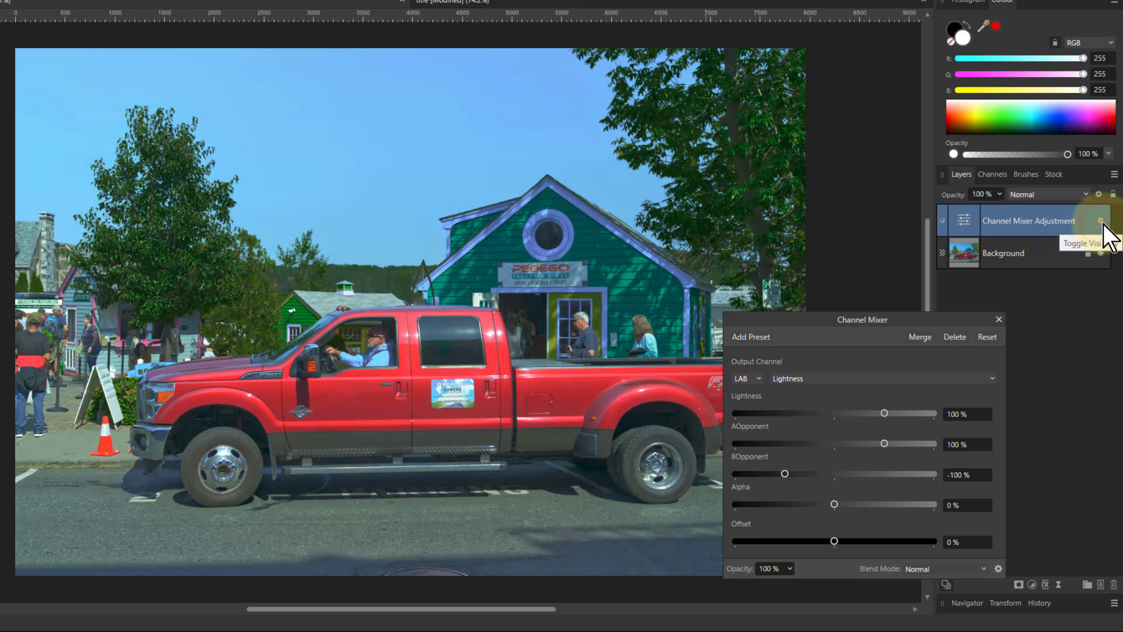
click(1102, 222)
click(1103, 222)
click(1102, 220)
click(1102, 221)
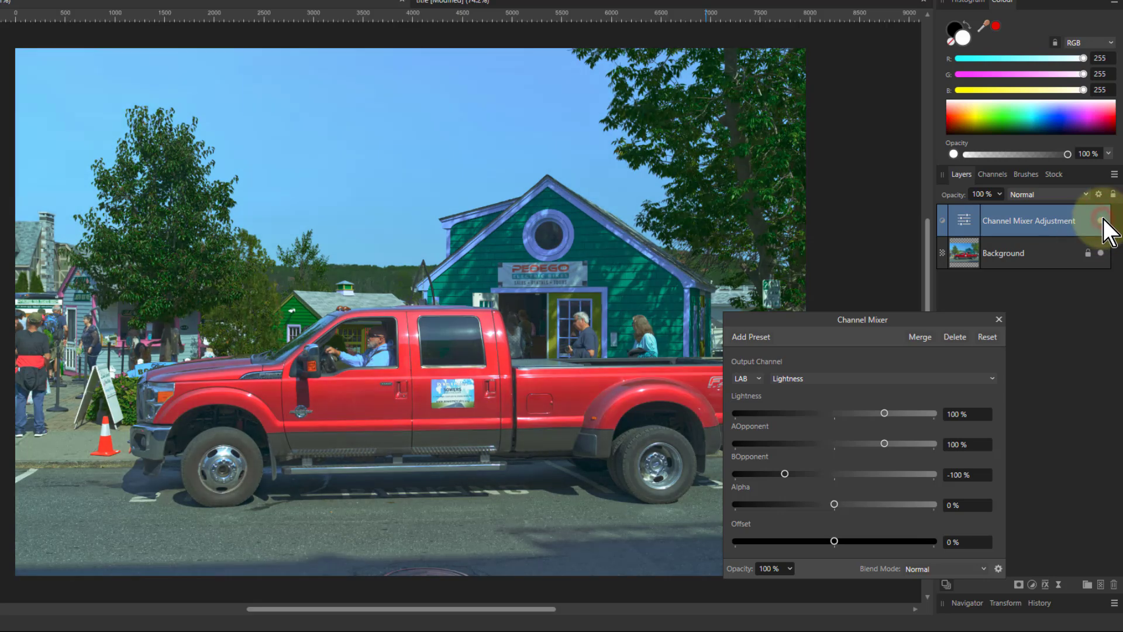
click(1103, 219)
click(1103, 218)
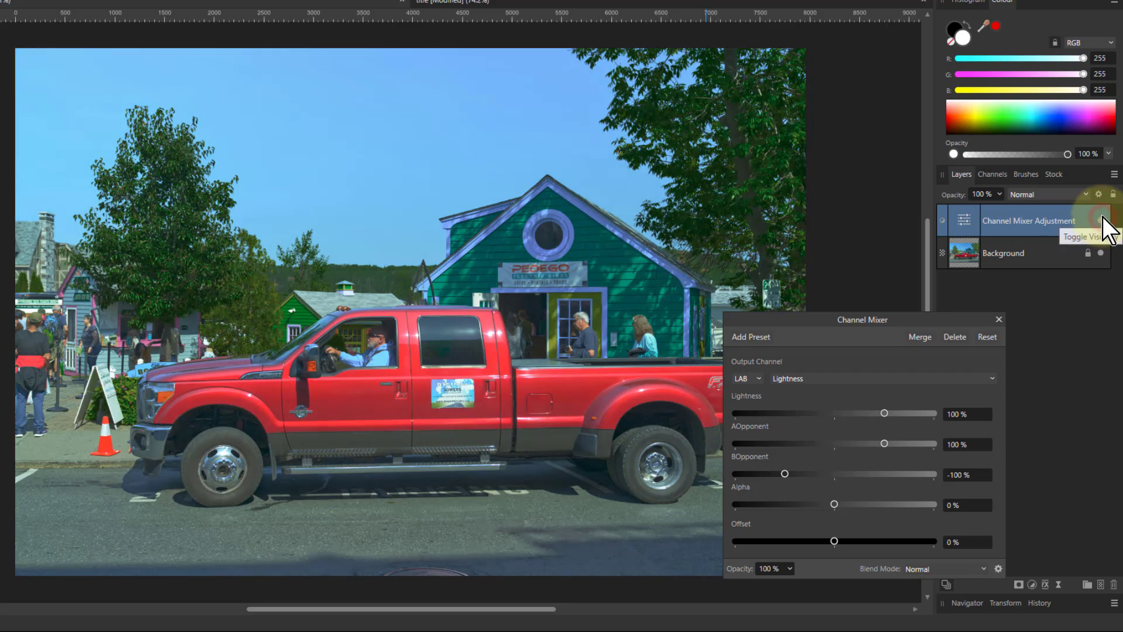
click(1102, 220)
click(1103, 220)
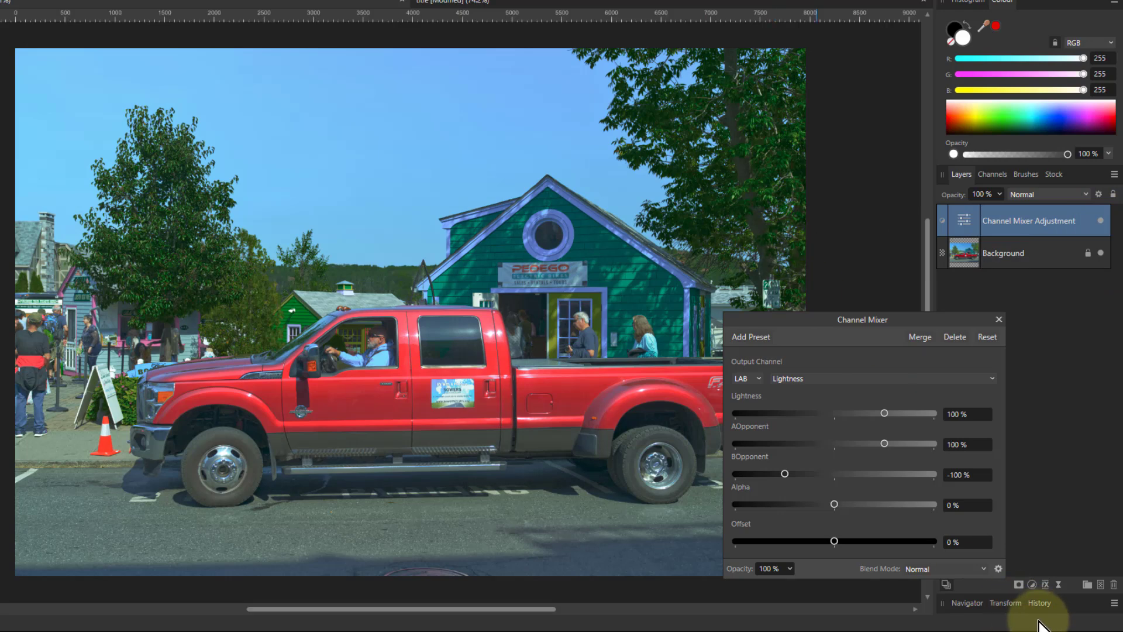
Set the Channel Mixer adjustment's blend mode to Darken and compare the photo with the adjustment hidden and shown
click(954, 569)
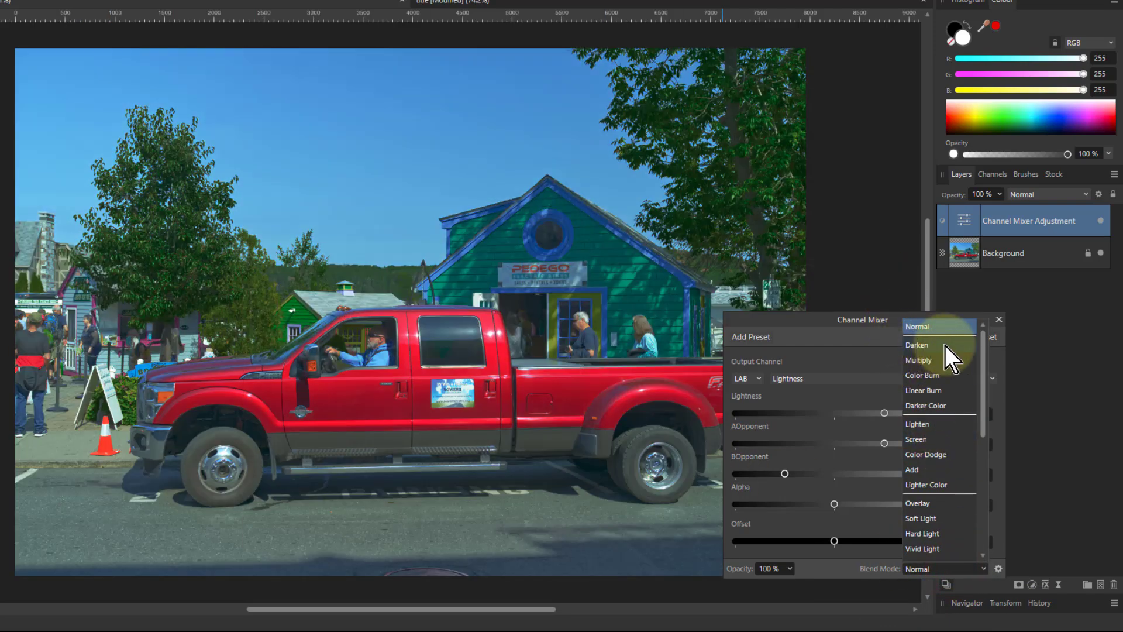
click(943, 346)
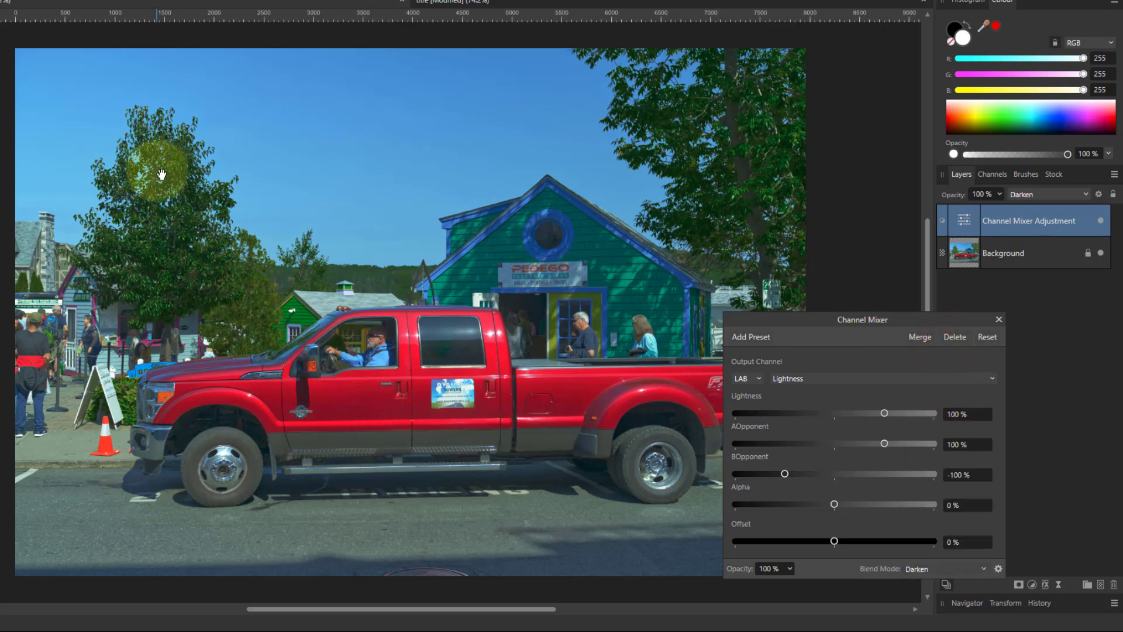
click(1100, 221)
click(1099, 221)
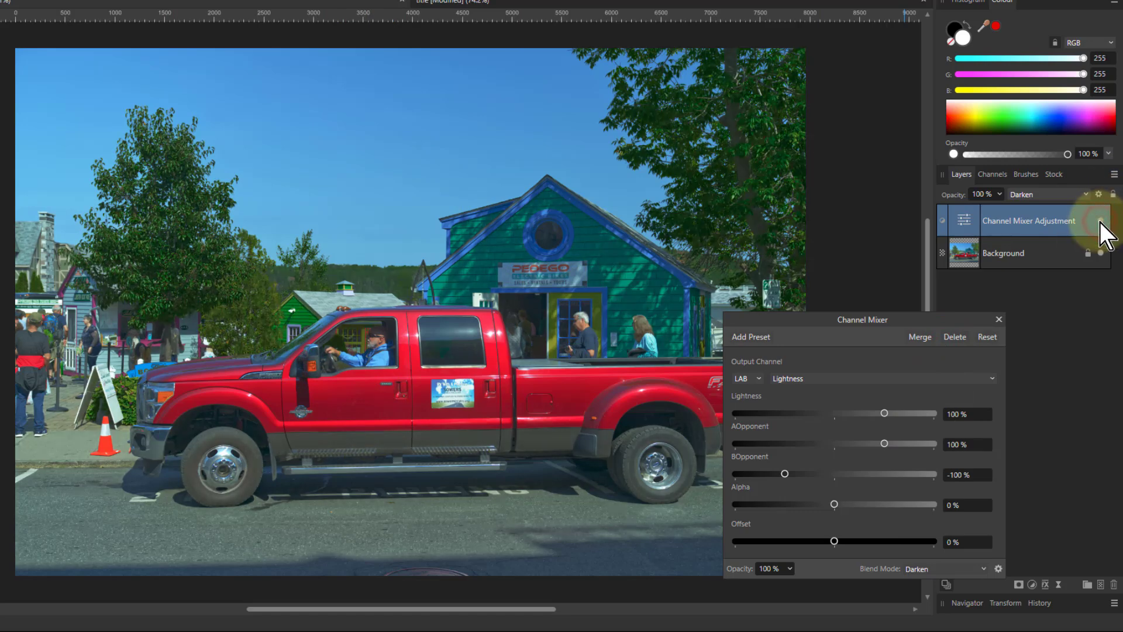
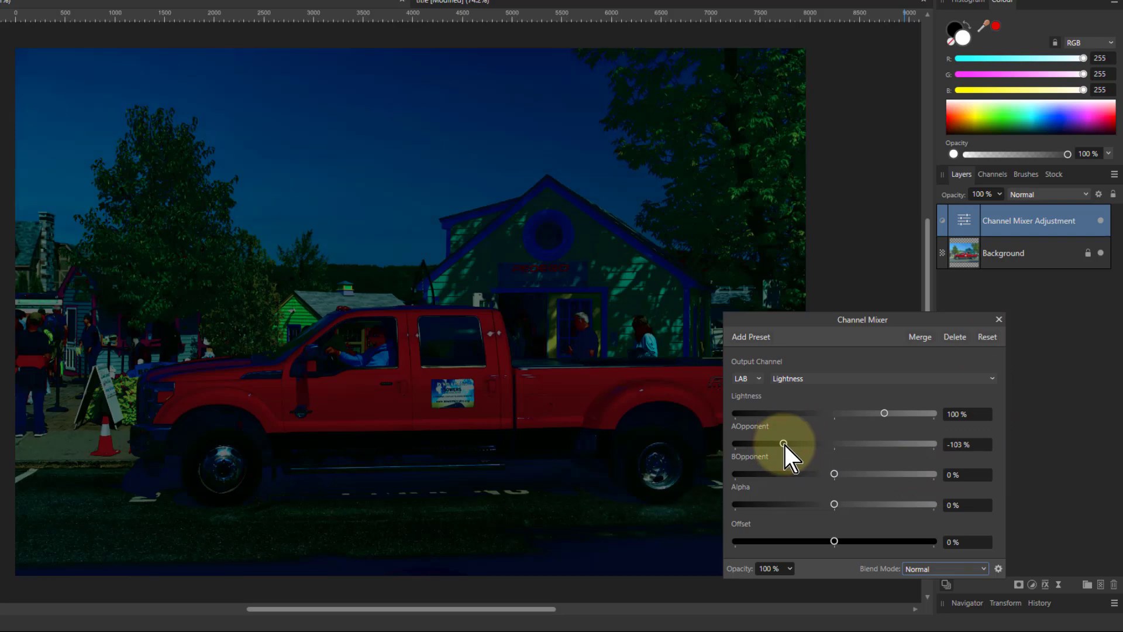
Set the Lightness output channel's AOpponent to -100% and BOpponent to 100%, and compare the photo with the adjustment hidden and shown
drag(835, 473, 885, 475)
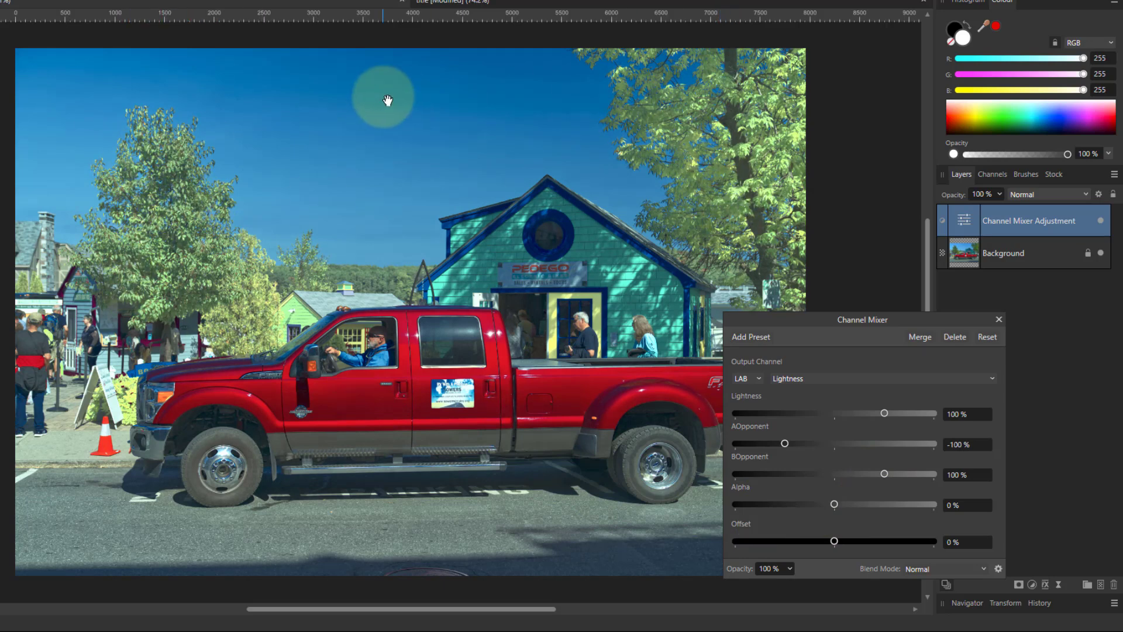
click(1101, 223)
click(1101, 223)
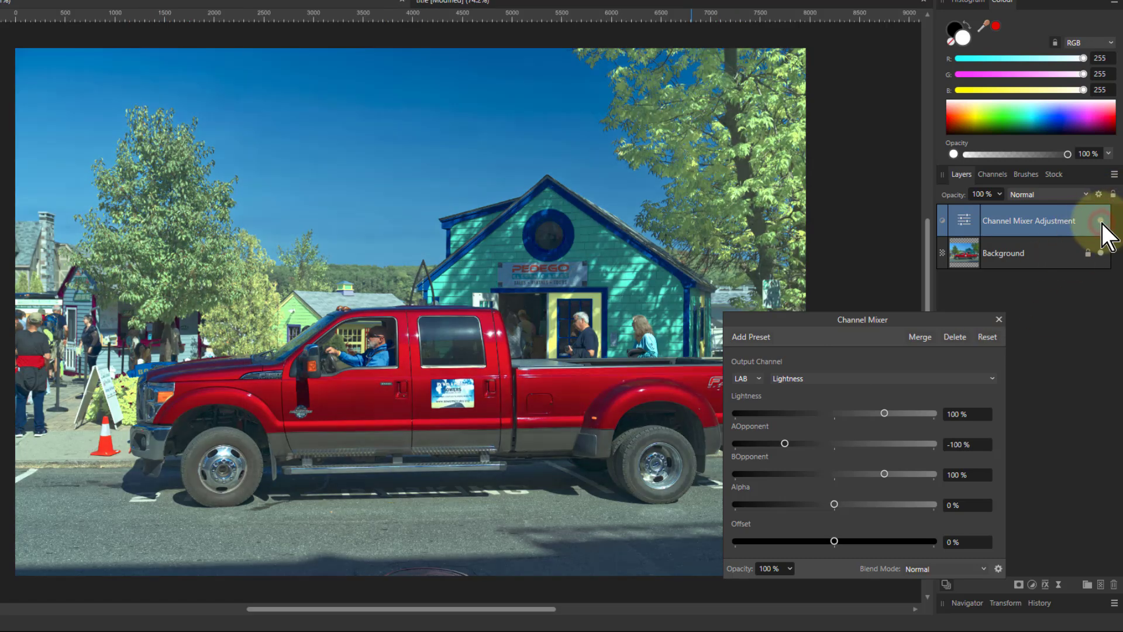
click(1101, 221)
click(1101, 222)
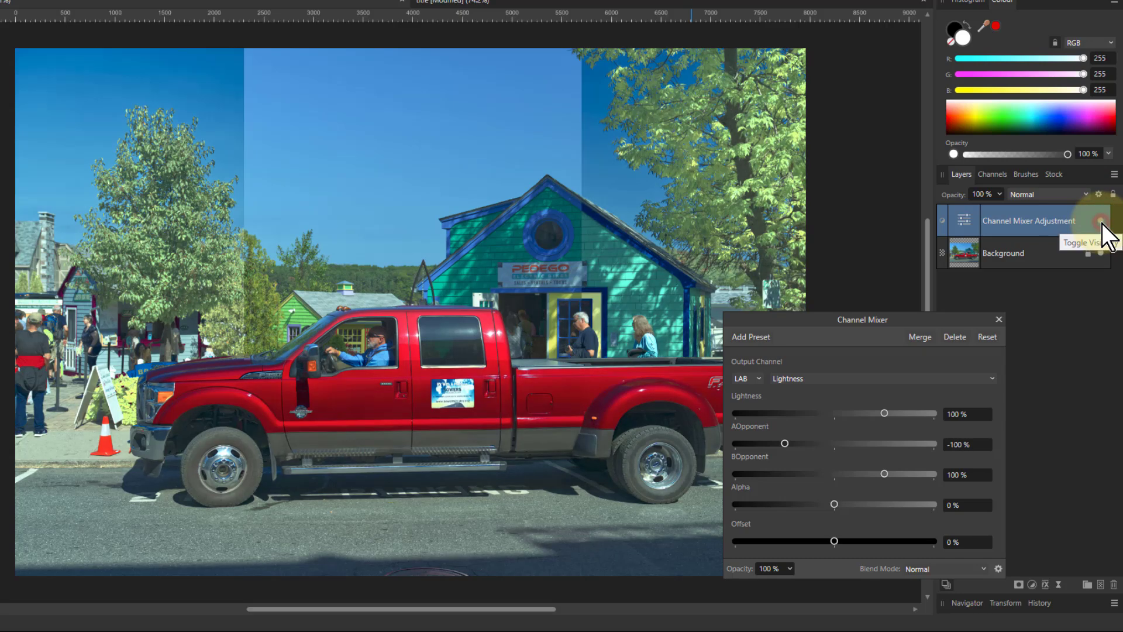
click(1101, 222)
click(1101, 223)
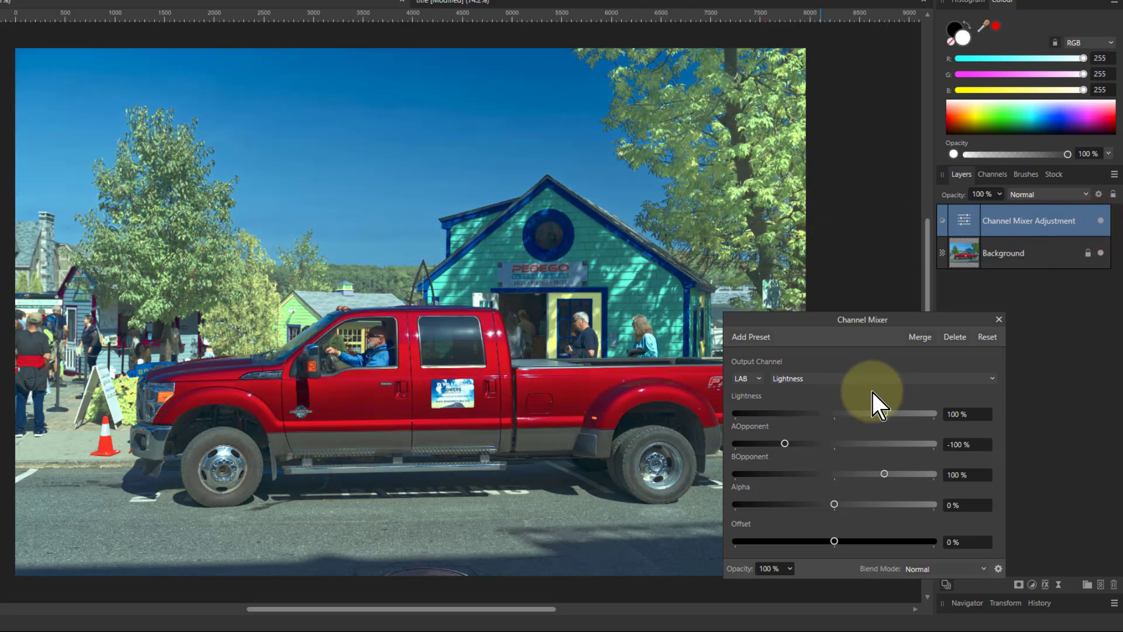
Change the adjustment's blend mode to Lighten and lower its opacity to 58%
click(928, 571)
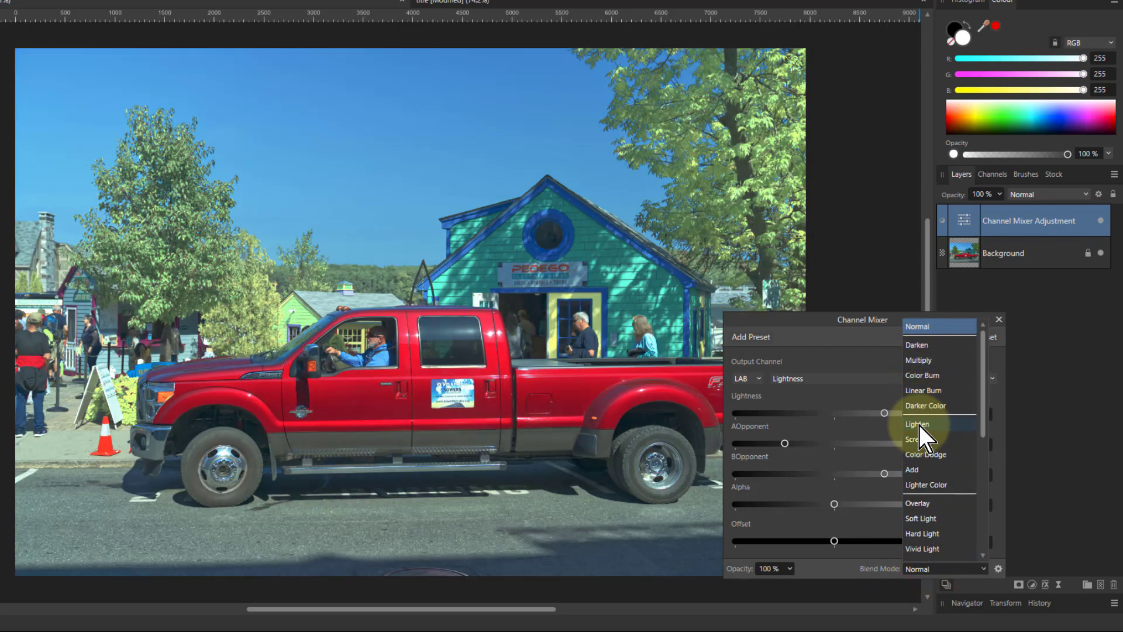
click(919, 425)
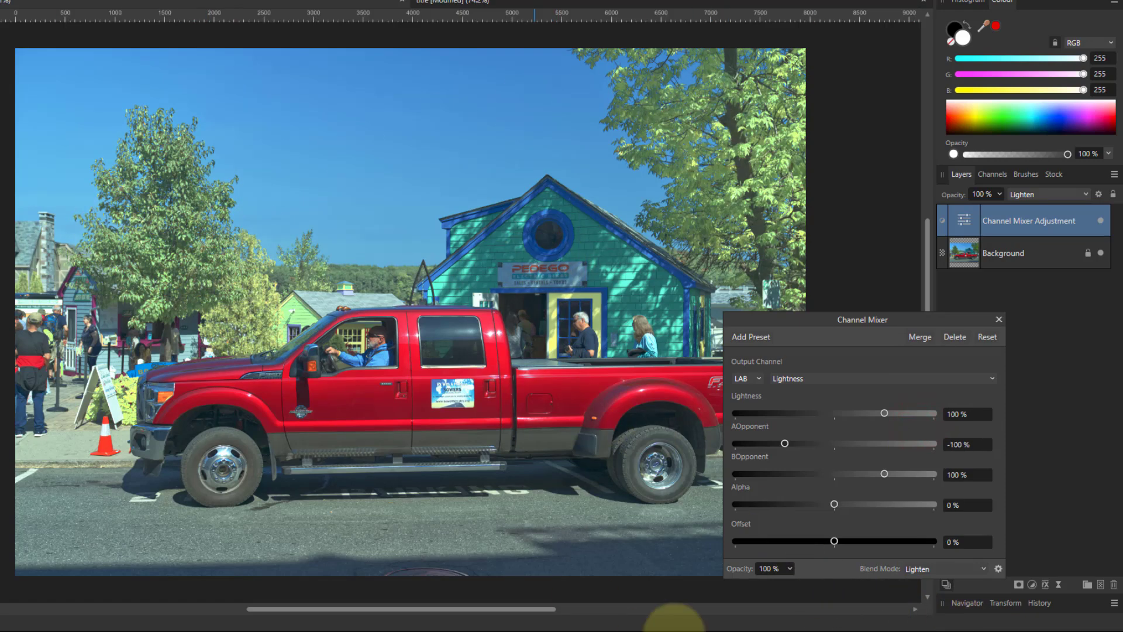
click(790, 569)
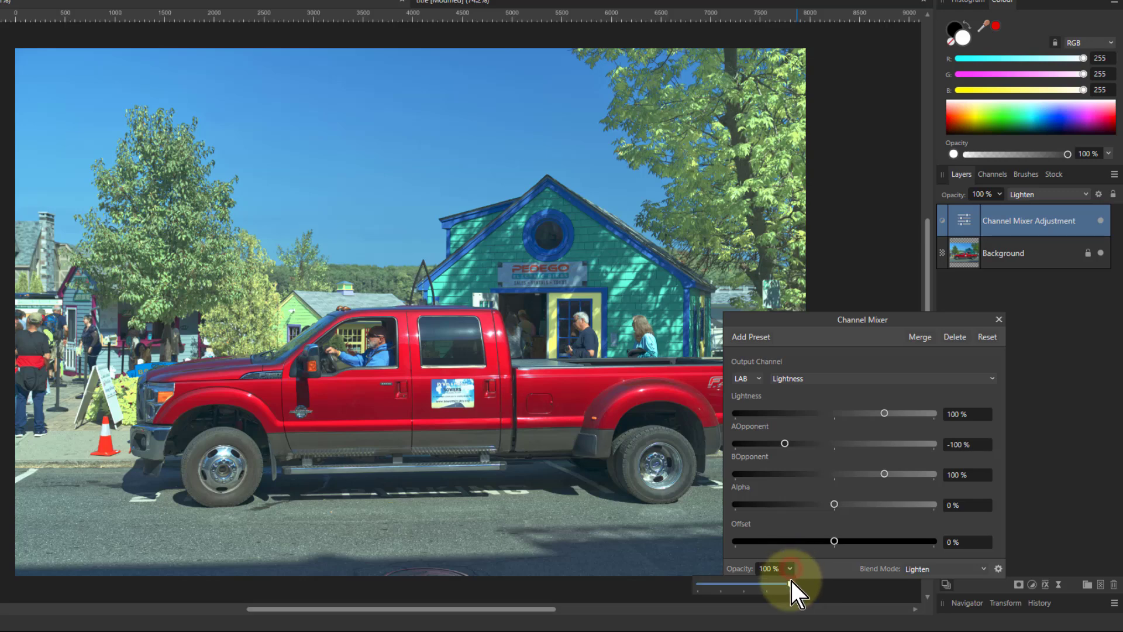
drag(787, 584, 743, 586)
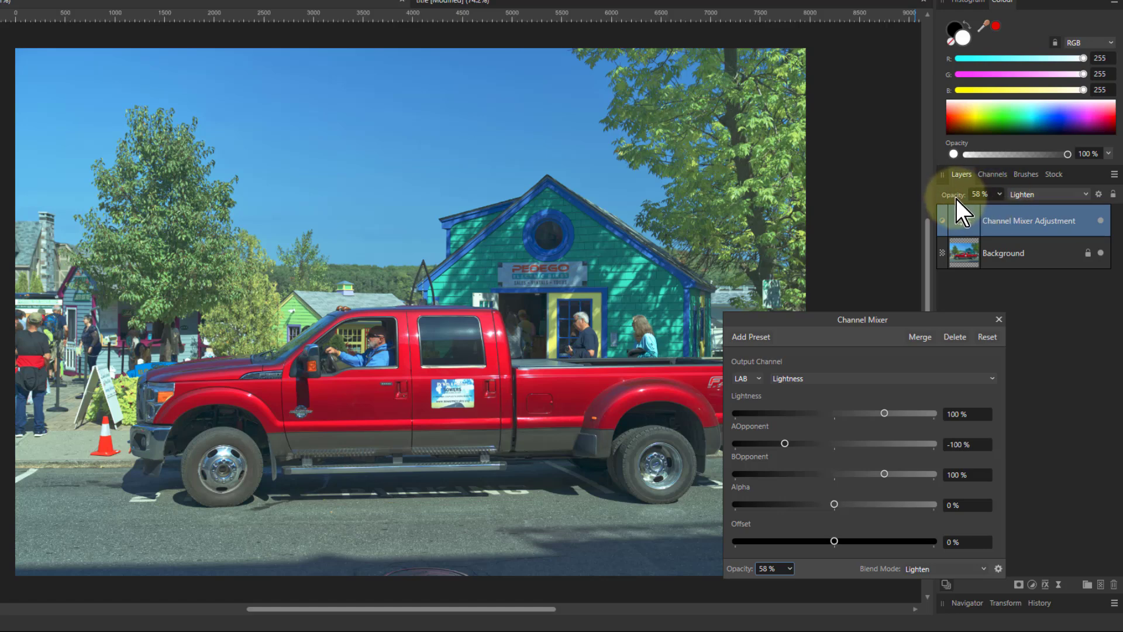
Reset the Channel Mixer and set the AOpponent output channel's AOpponent to 0% and BOpponent to 100%
click(987, 337)
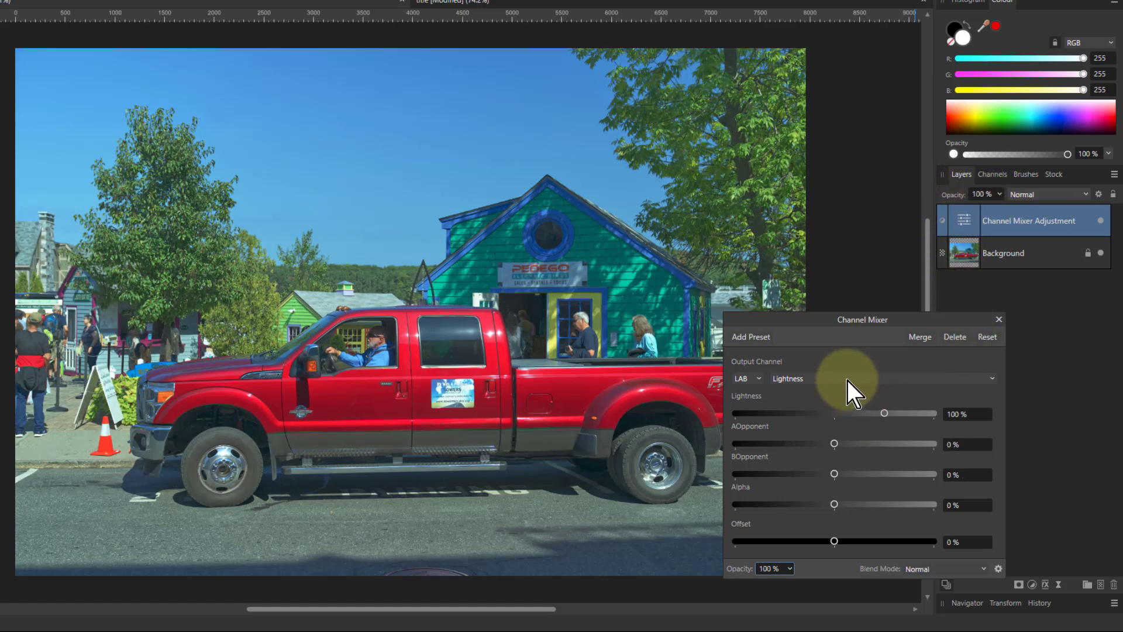
click(847, 380)
click(830, 410)
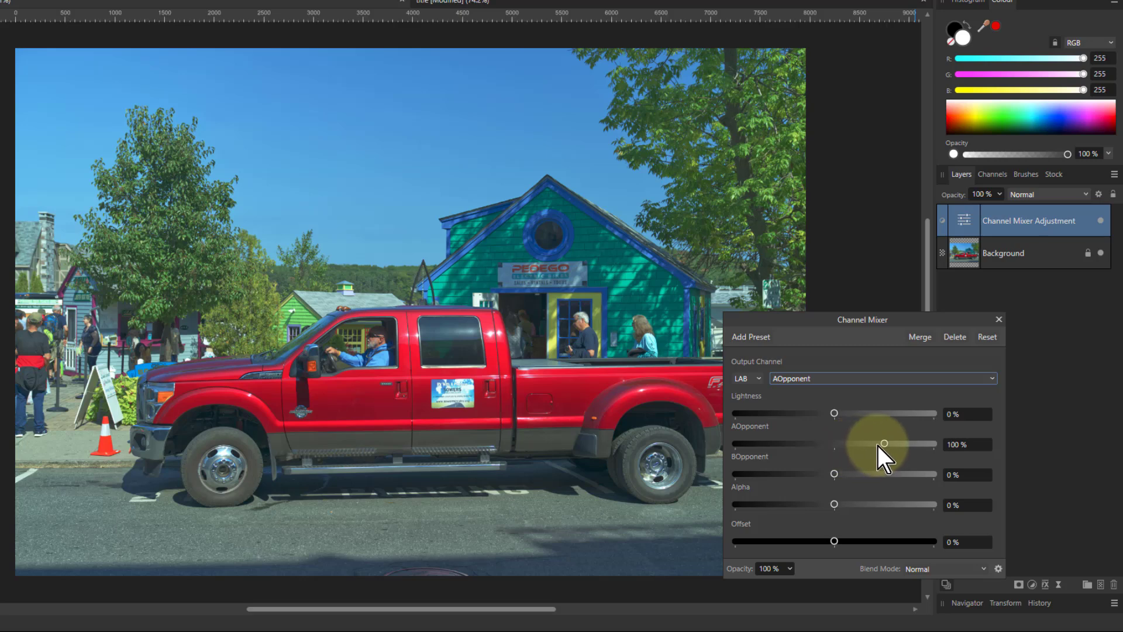
drag(887, 445, 884, 477)
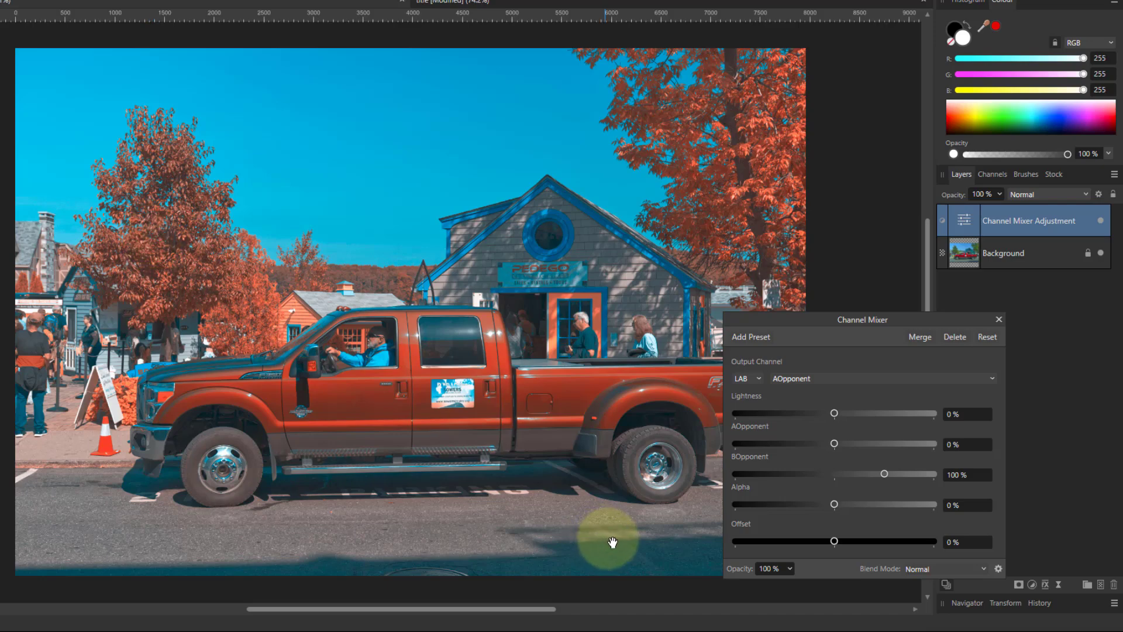
Preview other blend modes such as Soft Light on the adjustment without applying one, and look at the opacity setting
click(930, 571)
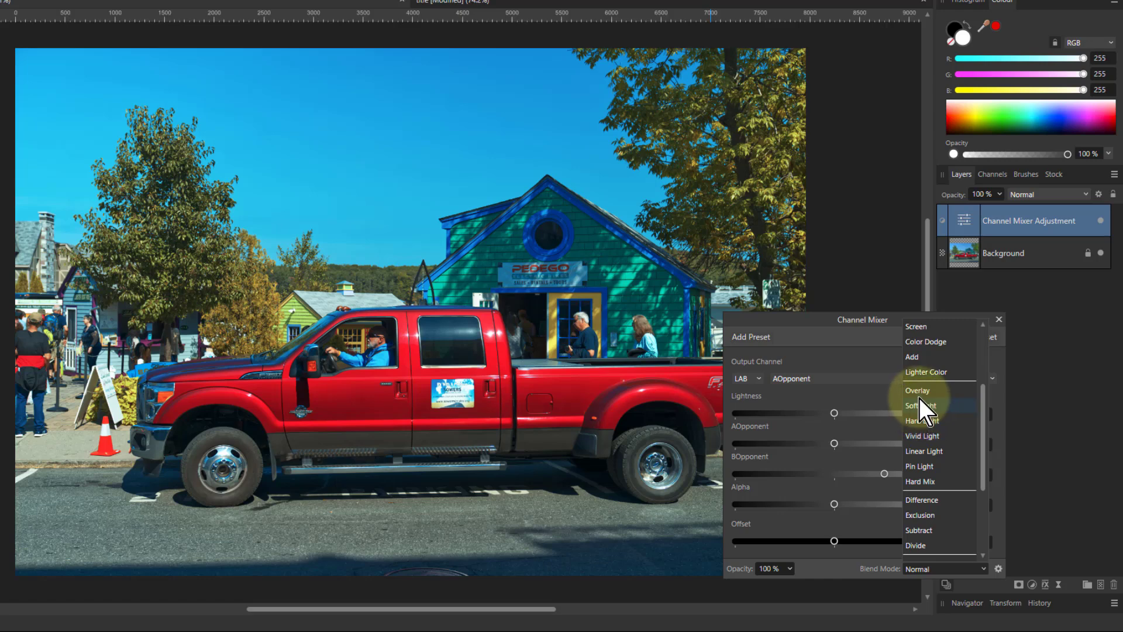
click(811, 523)
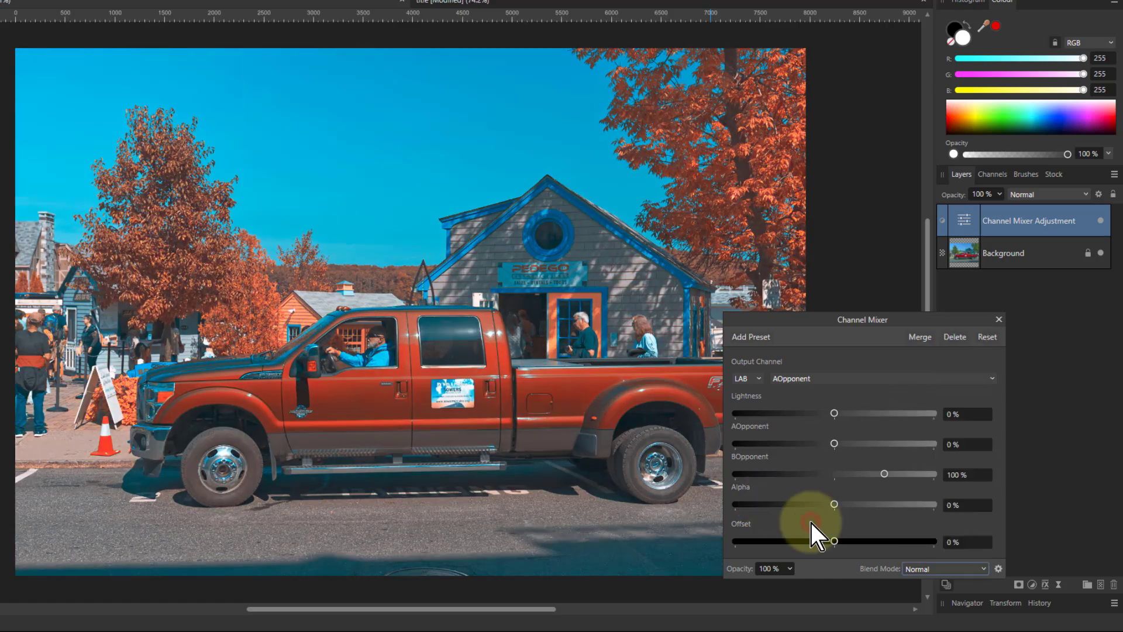
drag(790, 569, 826, 592)
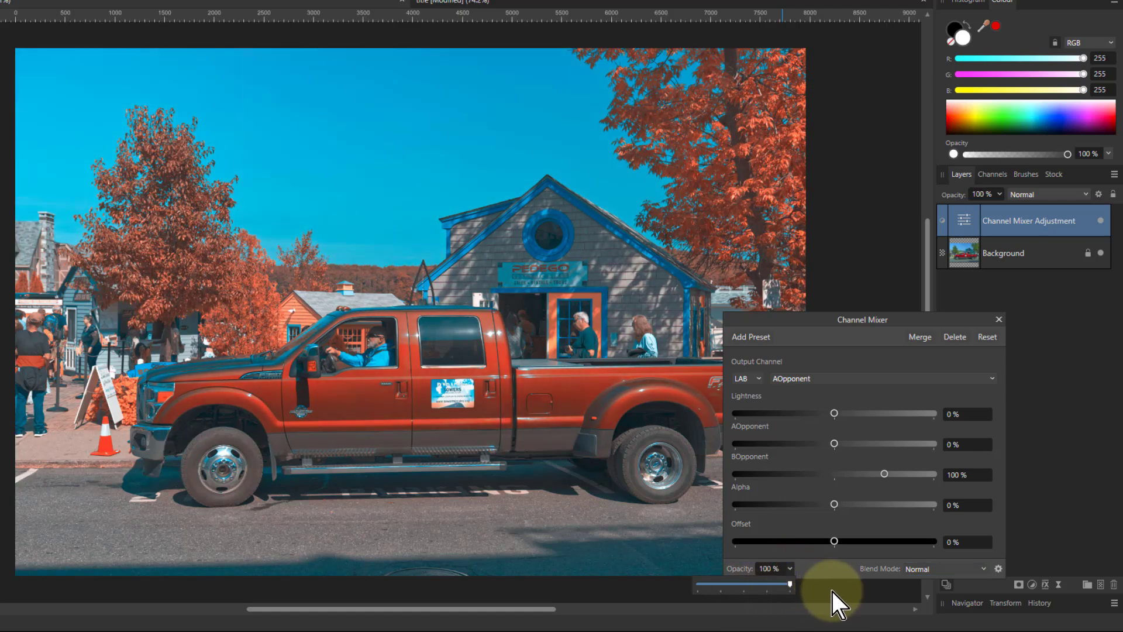
click(833, 591)
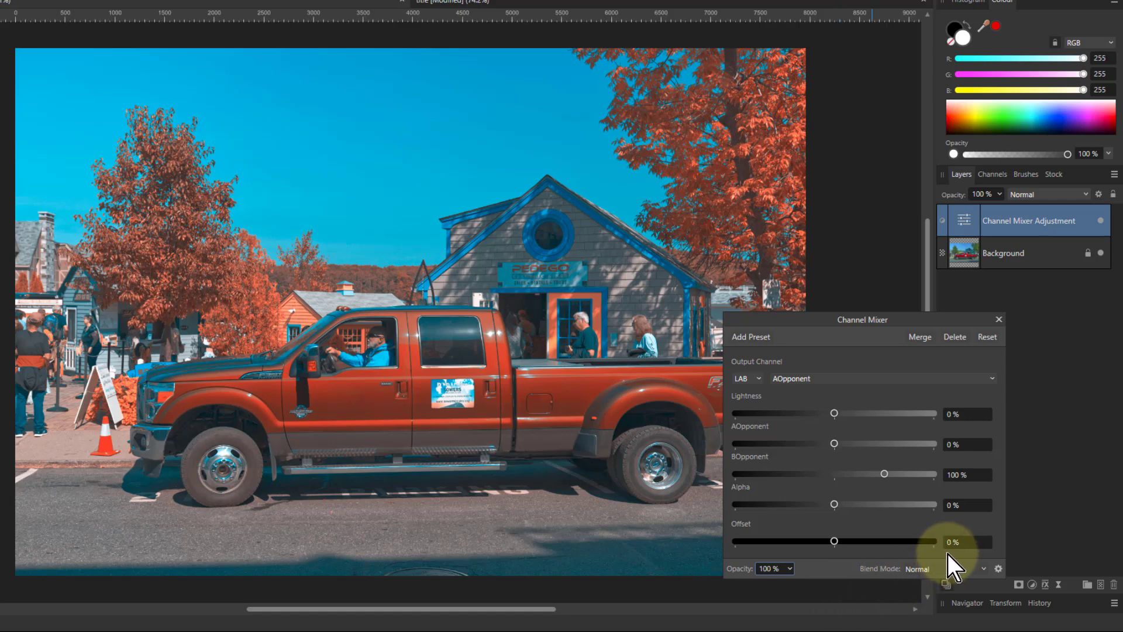
Reset the Channel Mixer and set the AOpponent output channel's AOpponent to 200% and BOpponent to -100%
click(990, 337)
drag(886, 445, 953, 444)
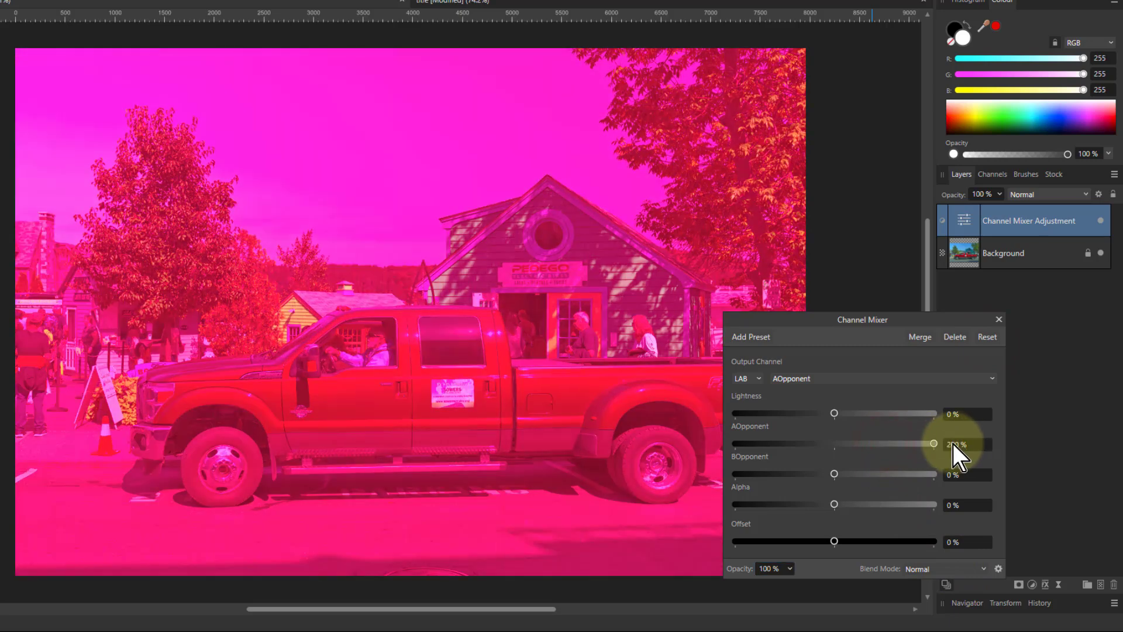
click(782, 474)
drag(784, 475, 785, 475)
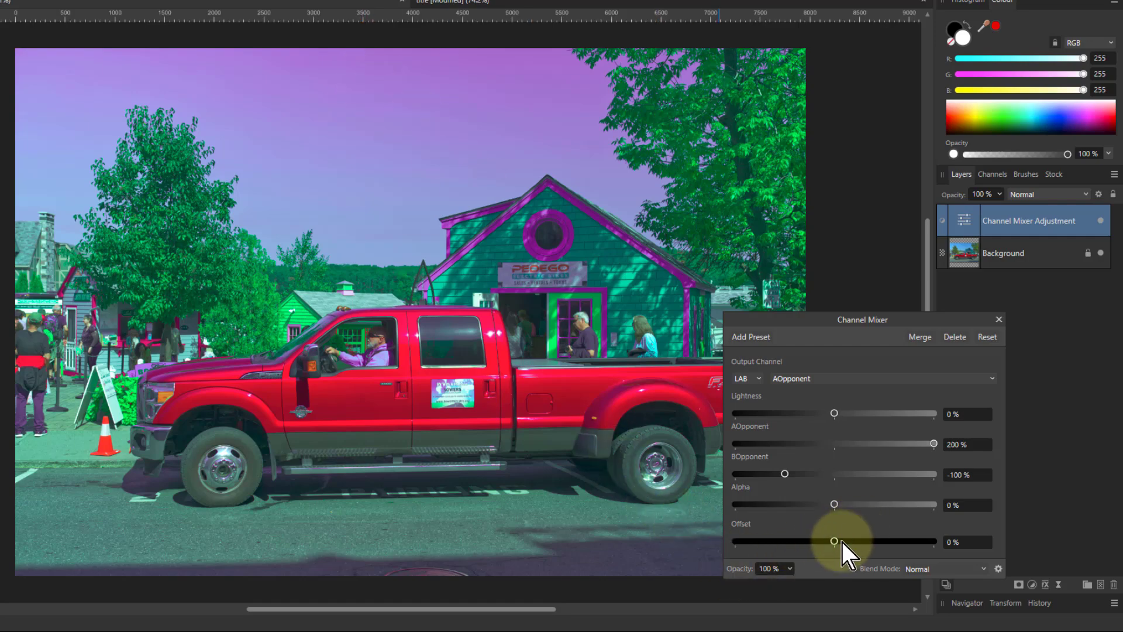
Apply the Overlay blend mode to the adjustment and compare the photo with the adjustment hidden and shown
click(925, 572)
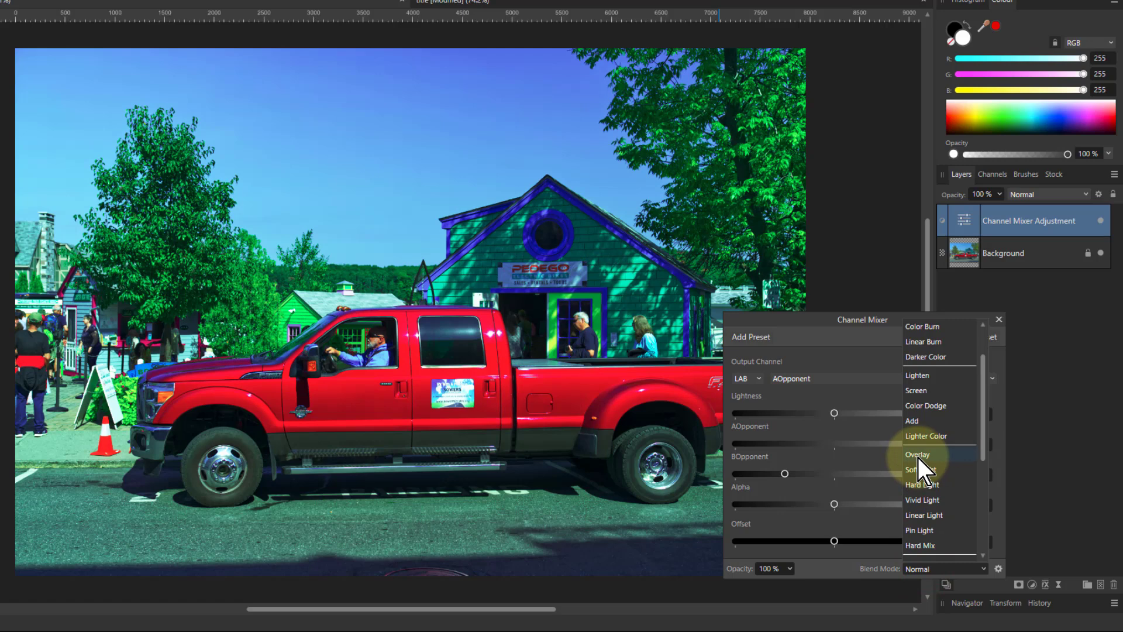
click(917, 456)
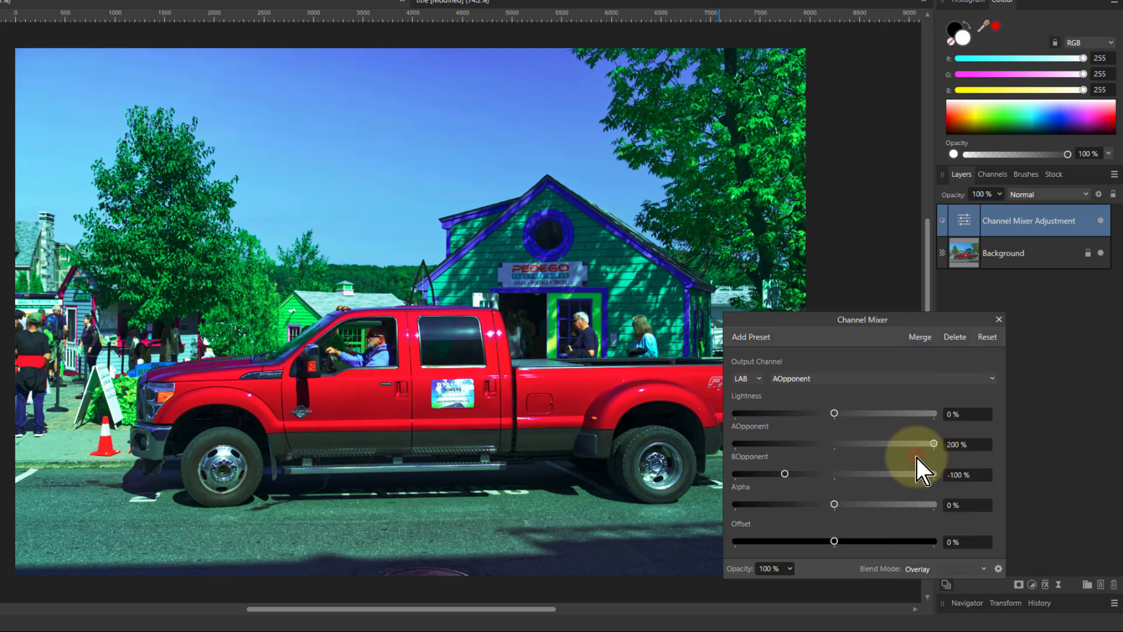
click(1102, 221)
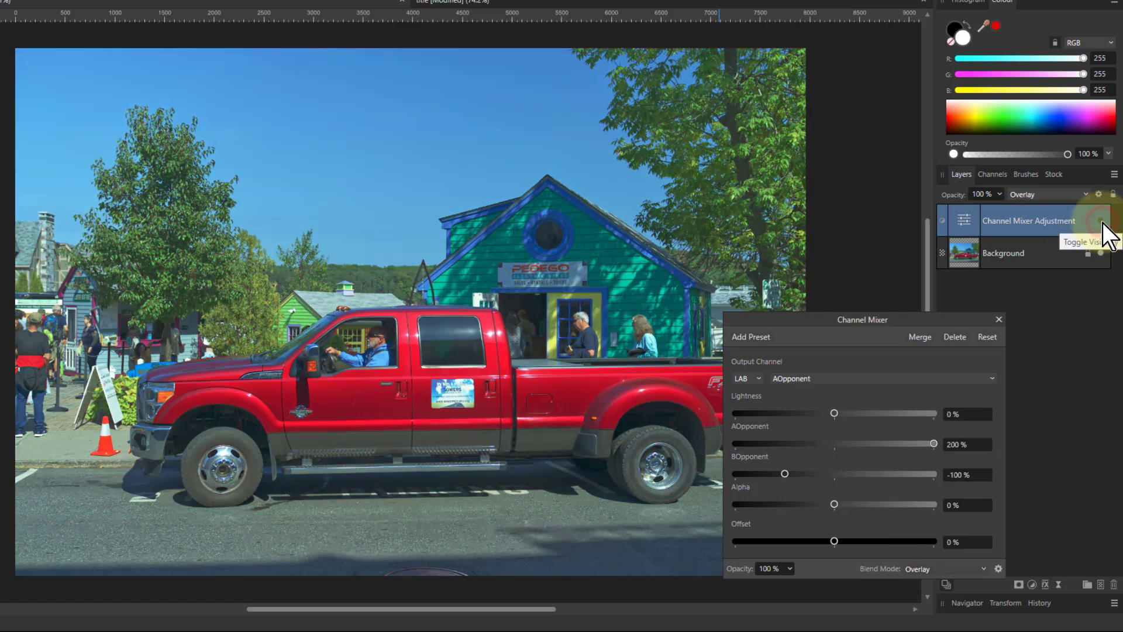
click(1102, 222)
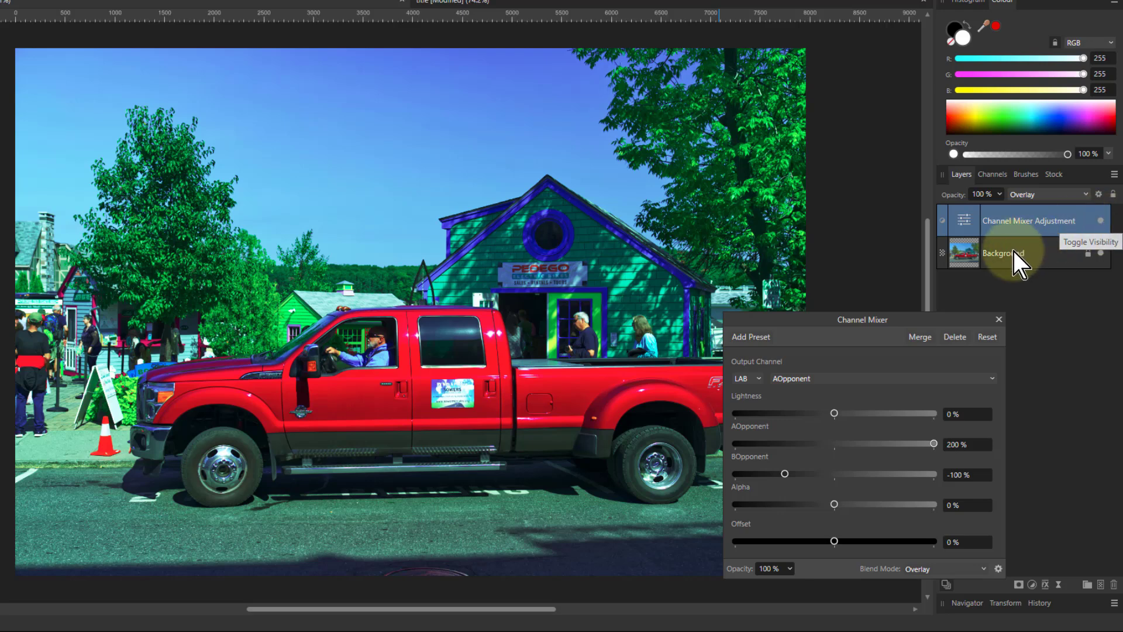
Reset the Channel Mixer and set the BOpponent output channel's AOpponent to 100% and BOpponent to 0%
click(986, 337)
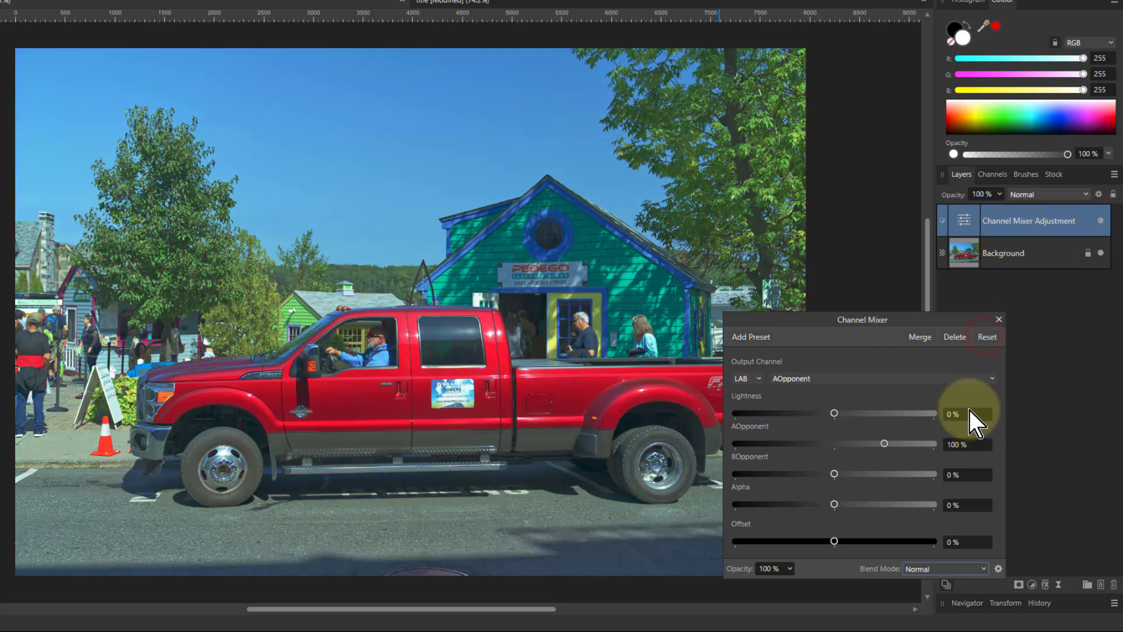
click(805, 380)
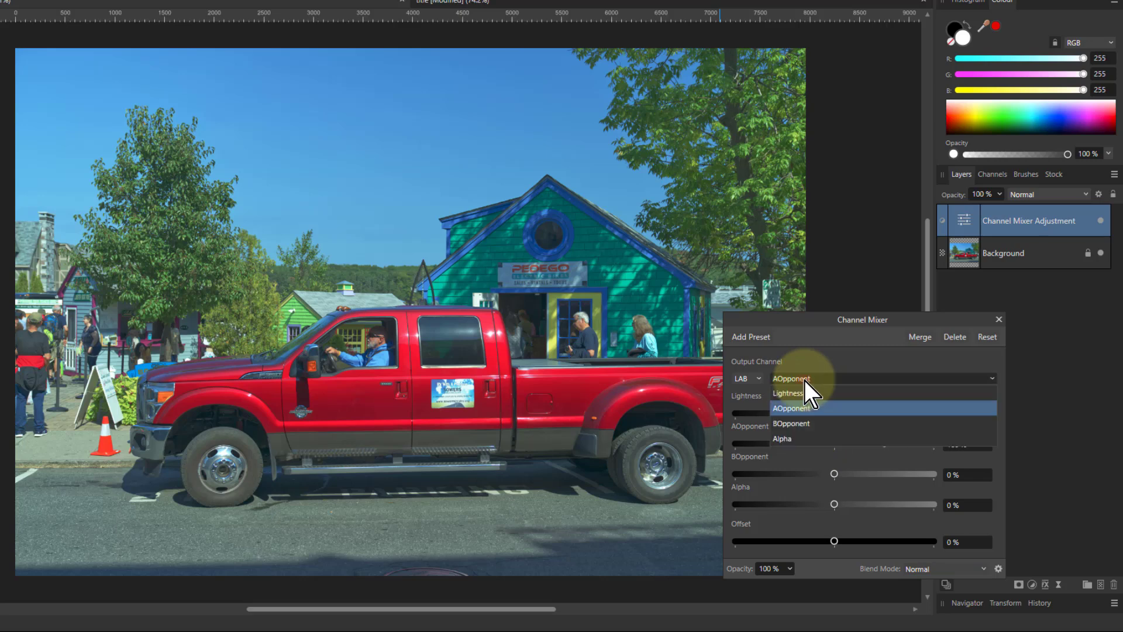
click(806, 422)
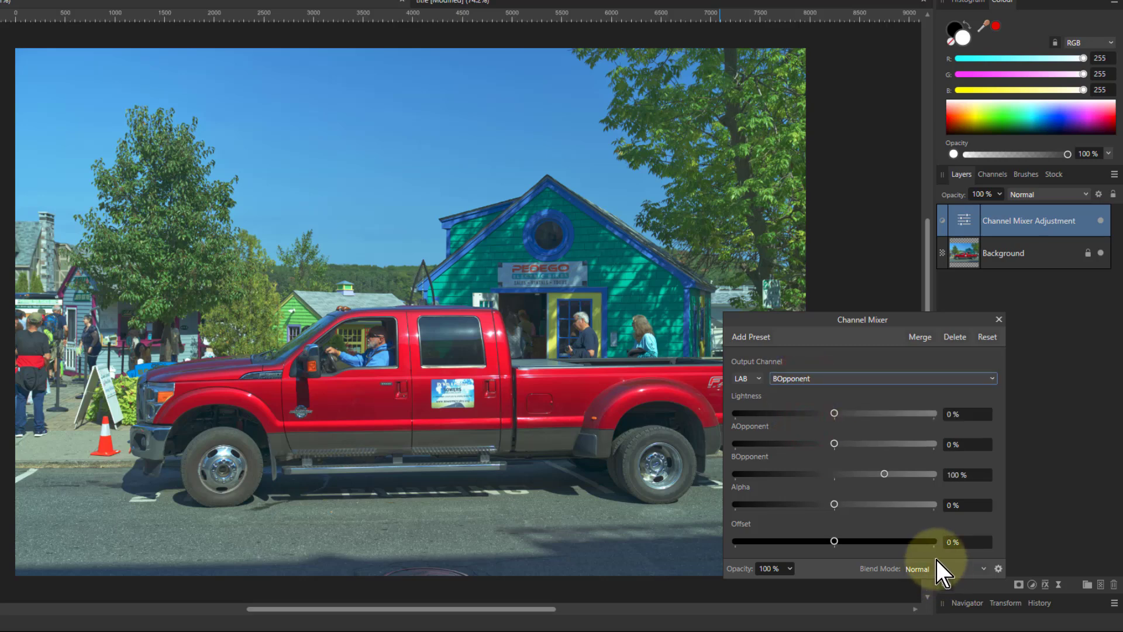
click(884, 445)
drag(883, 446, 837, 481)
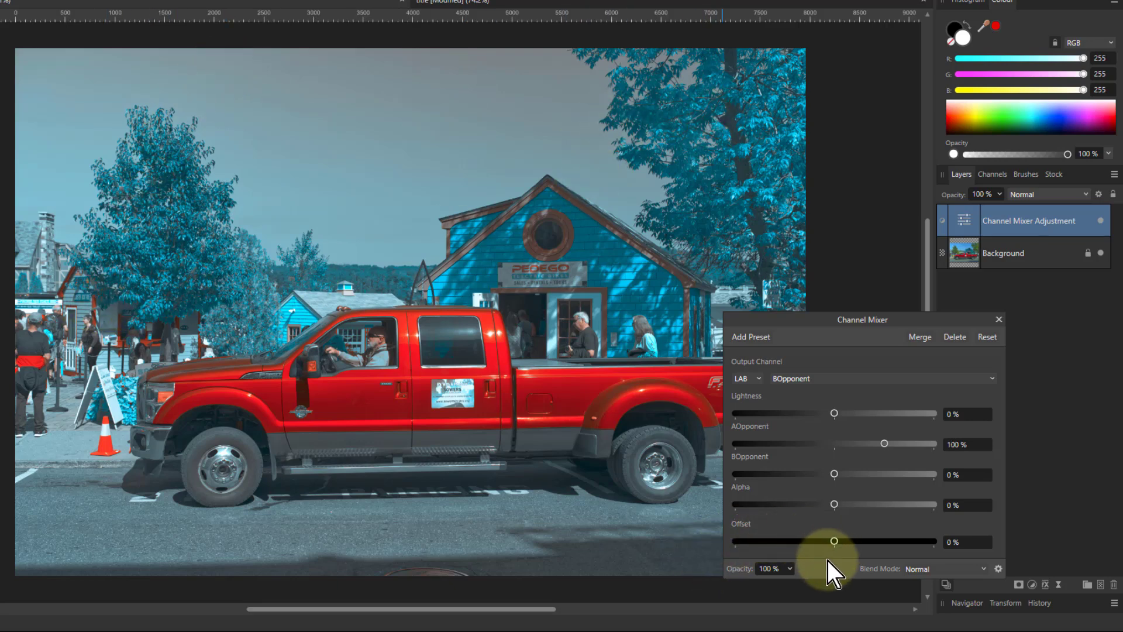
Apply the Soft Light blend mode to the adjustment and toggle its visibility to compare the photo before and after
click(933, 571)
scroll(932, 527, down, 3)
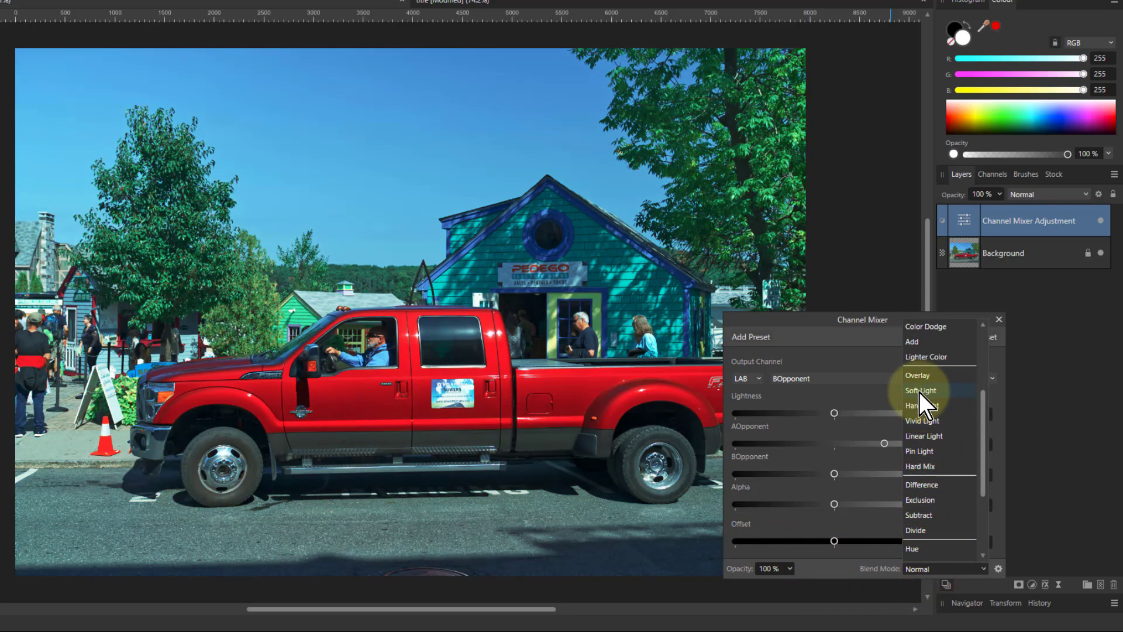
click(919, 392)
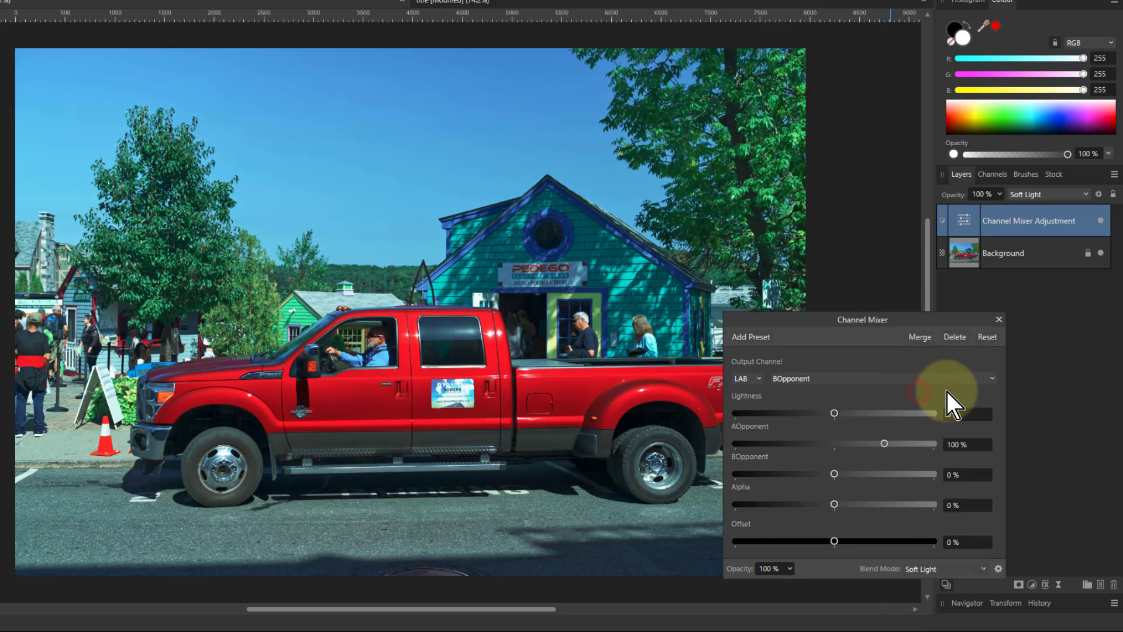
click(1100, 219)
click(1099, 219)
click(1099, 218)
click(1100, 219)
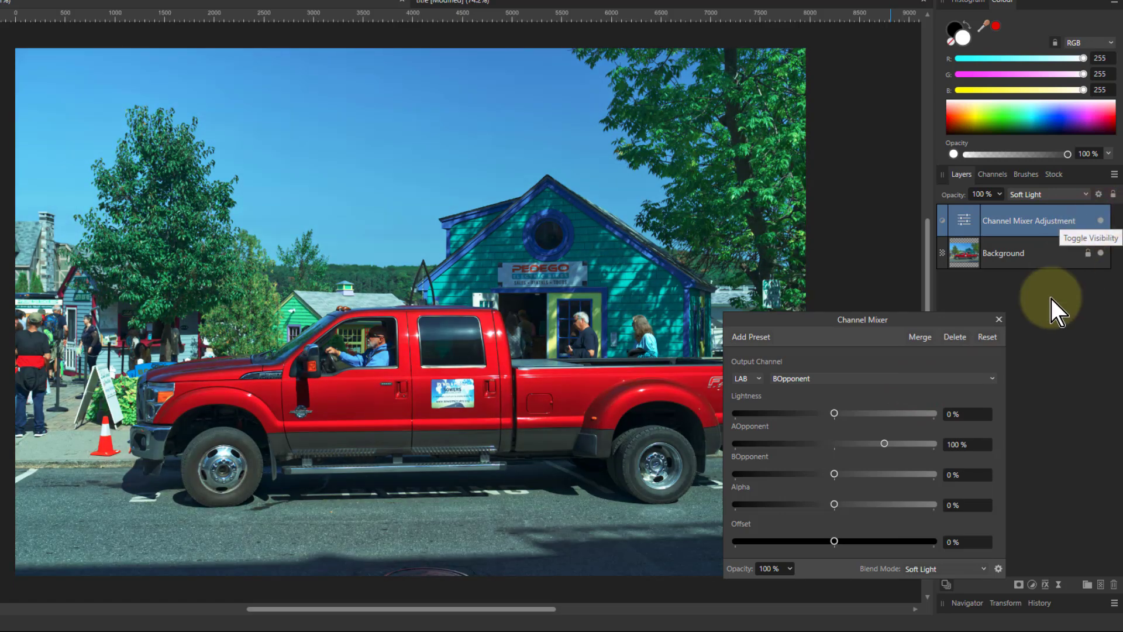
Switch the Channel Mixer adjustment's blend mode to Normal and lower its opacity to 37%
click(789, 569)
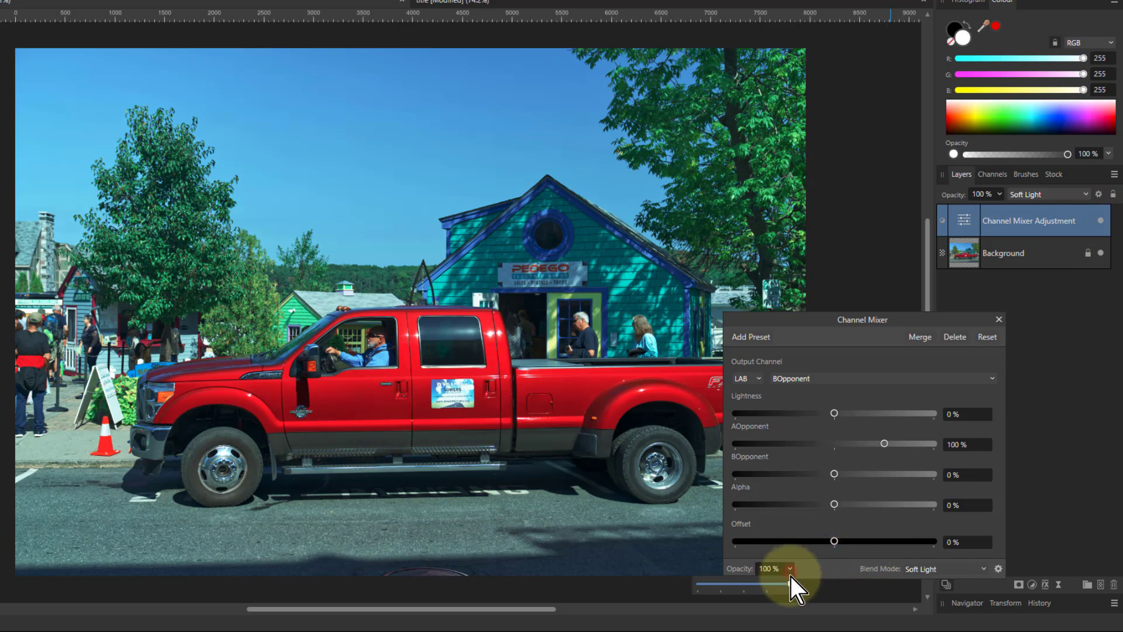
mouse_move(791, 592)
mouse_down()
mouse_move(716, 587)
mouse_move(791, 583)
mouse_up()
click(920, 571)
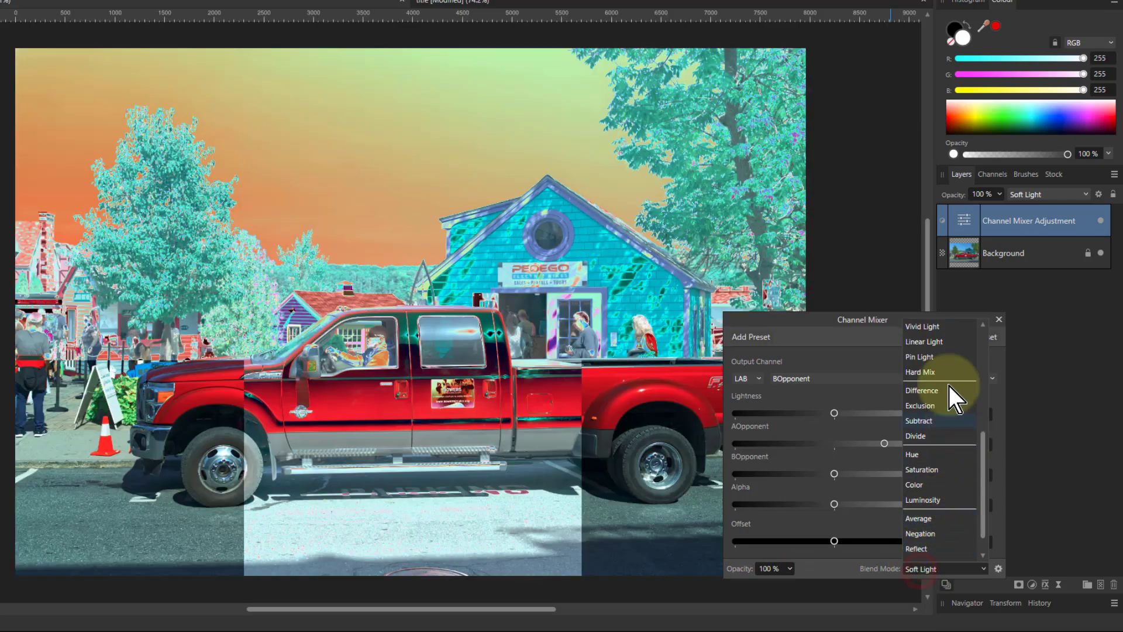
scroll(934, 340, up, 3)
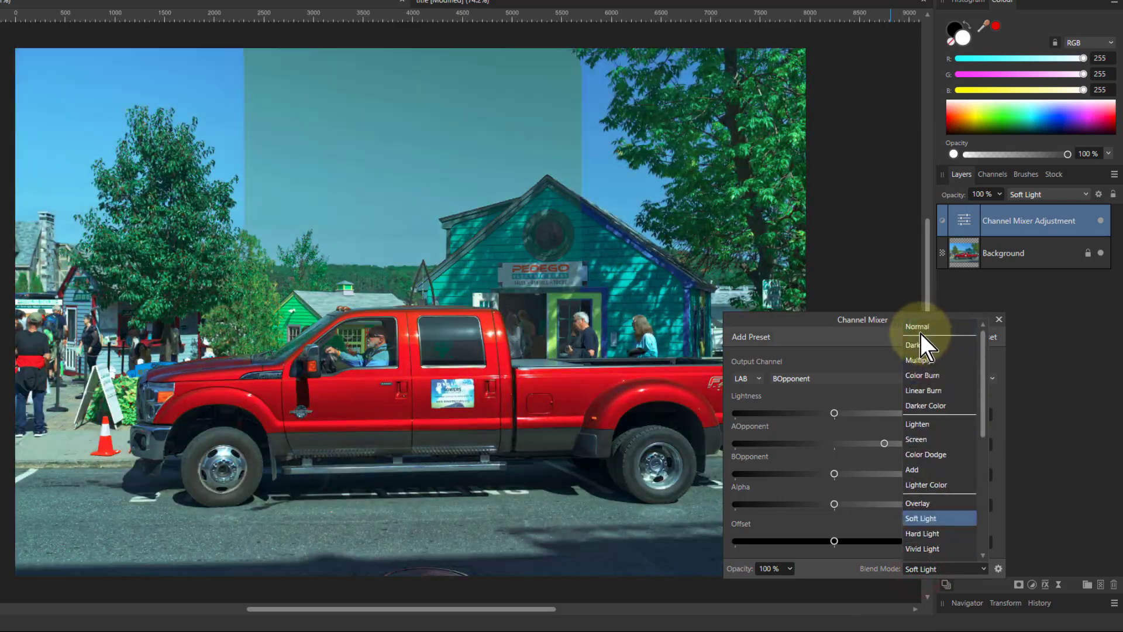
click(923, 332)
click(790, 569)
drag(791, 584, 741, 591)
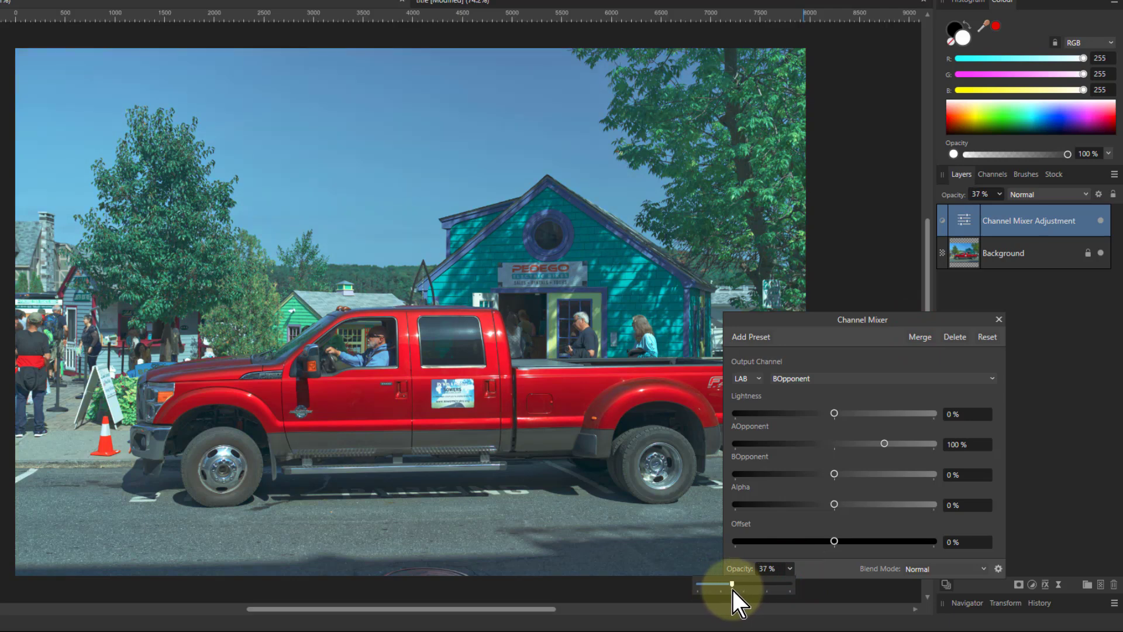
drag(733, 591, 733, 590)
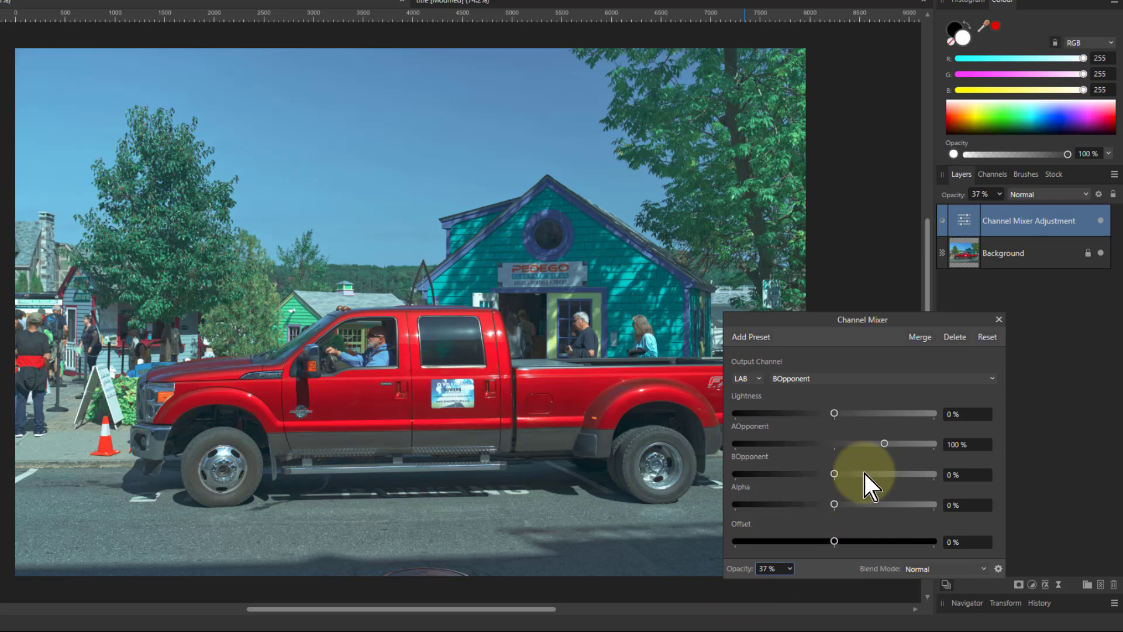
Reset the Channel Mixer and set the BOpponent output channel's AOpponent to -100% and BOpponent to 200%, with the adjustment at 45% opacity
click(987, 338)
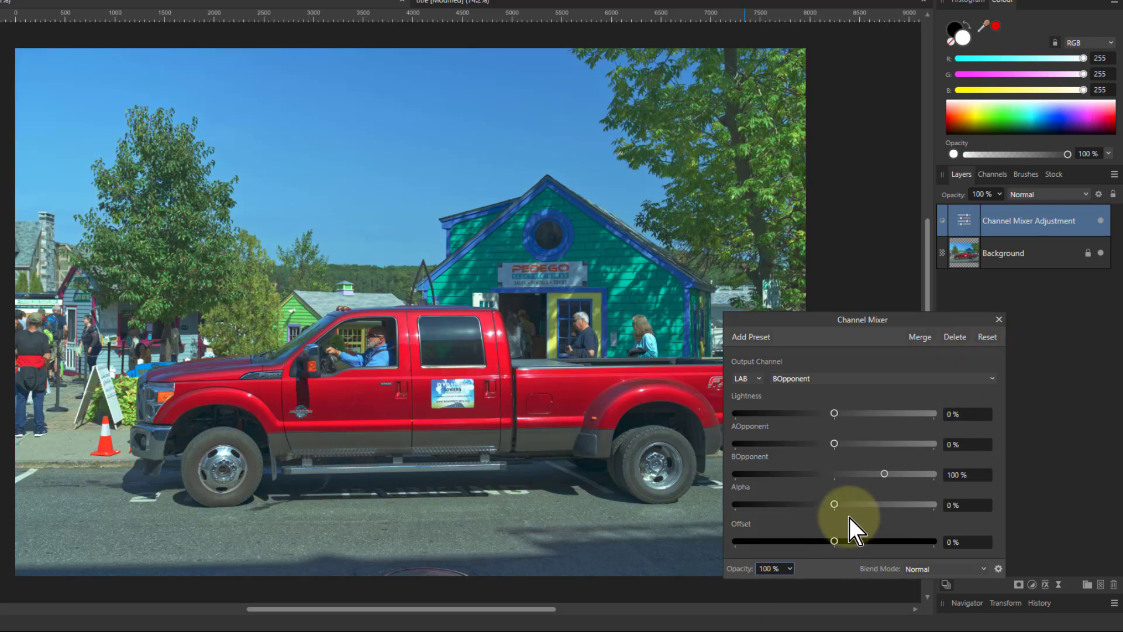
drag(835, 446, 789, 451)
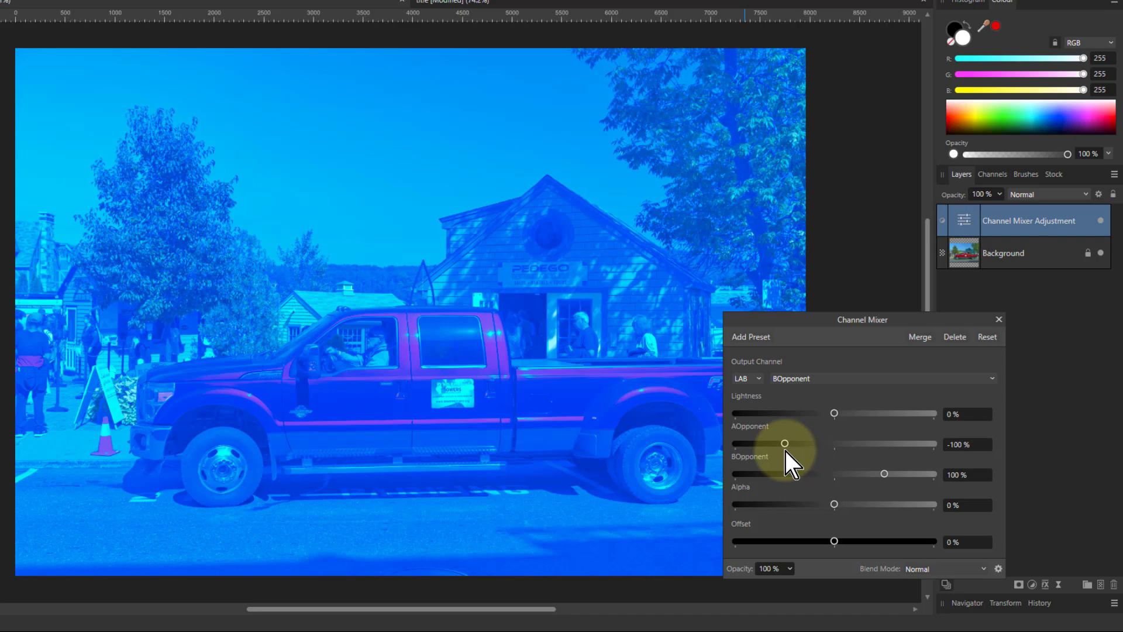
drag(883, 473, 1004, 467)
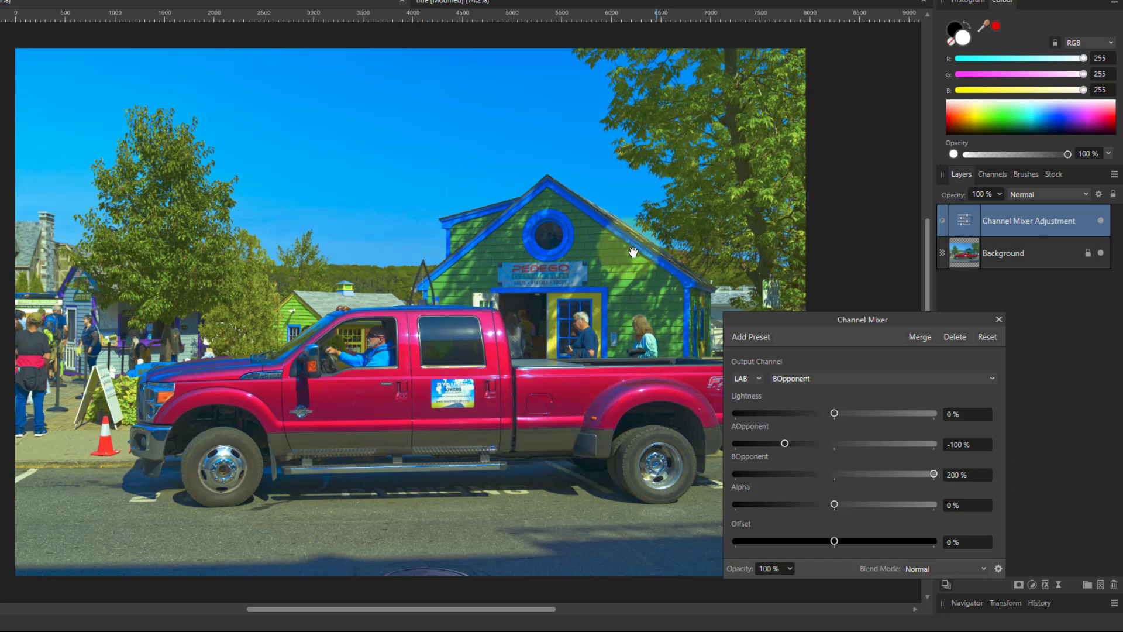
click(771, 446)
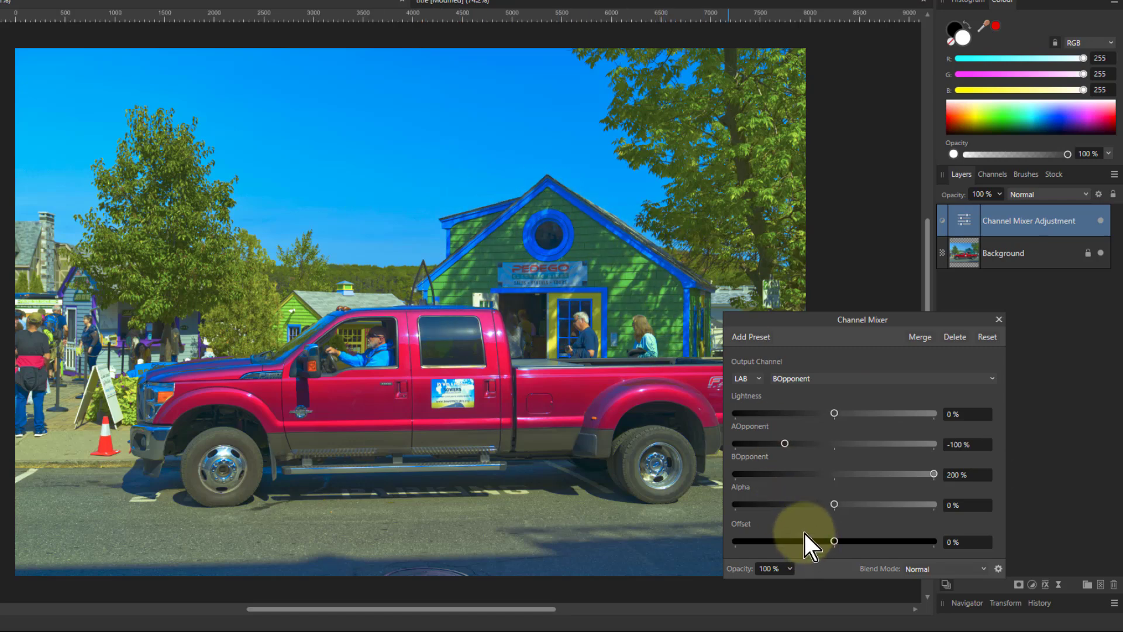
drag(791, 572, 785, 597)
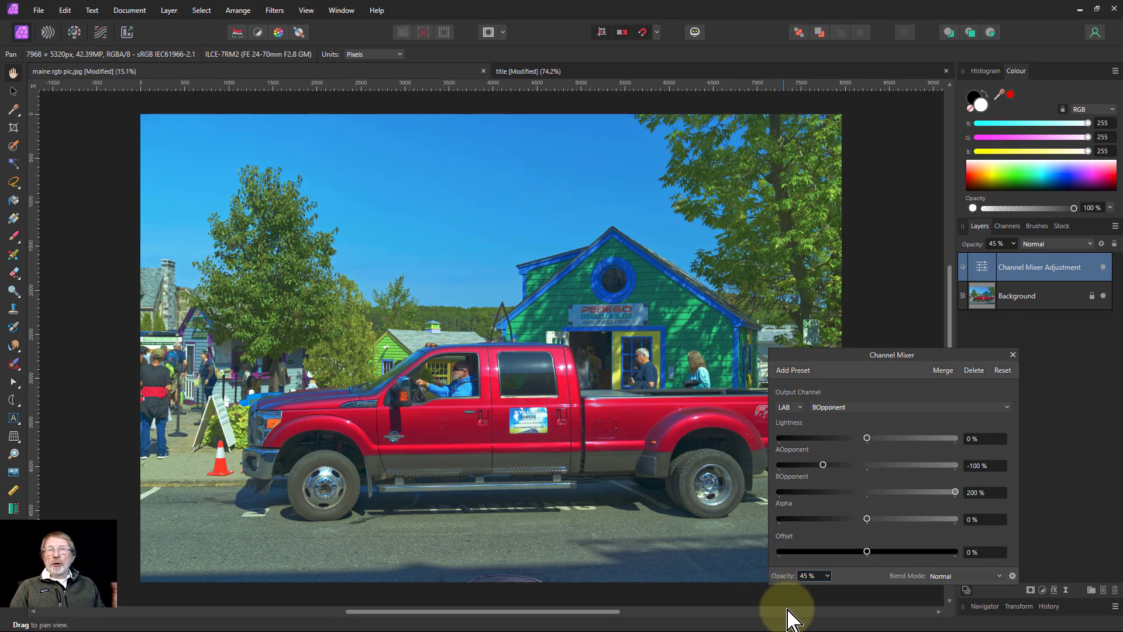